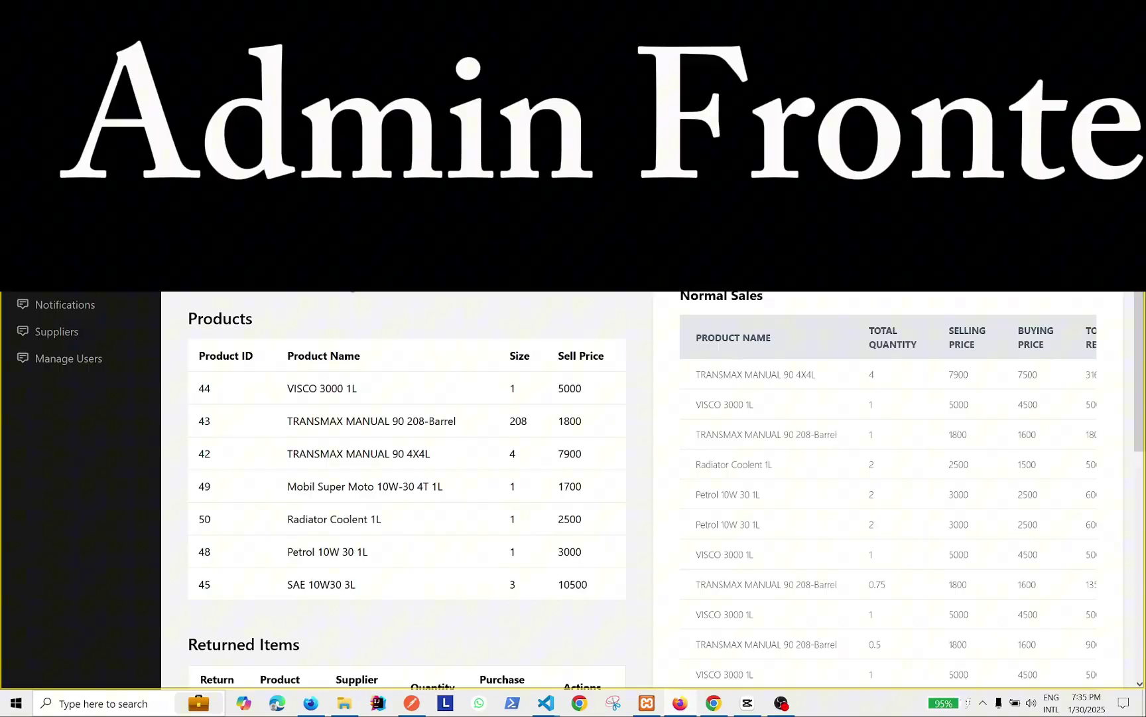
scroll(337, 295, down, 5)
scroll(345, 296, up, 4)
scroll(354, 294, down, 1)
scroll(357, 292, up, 1)
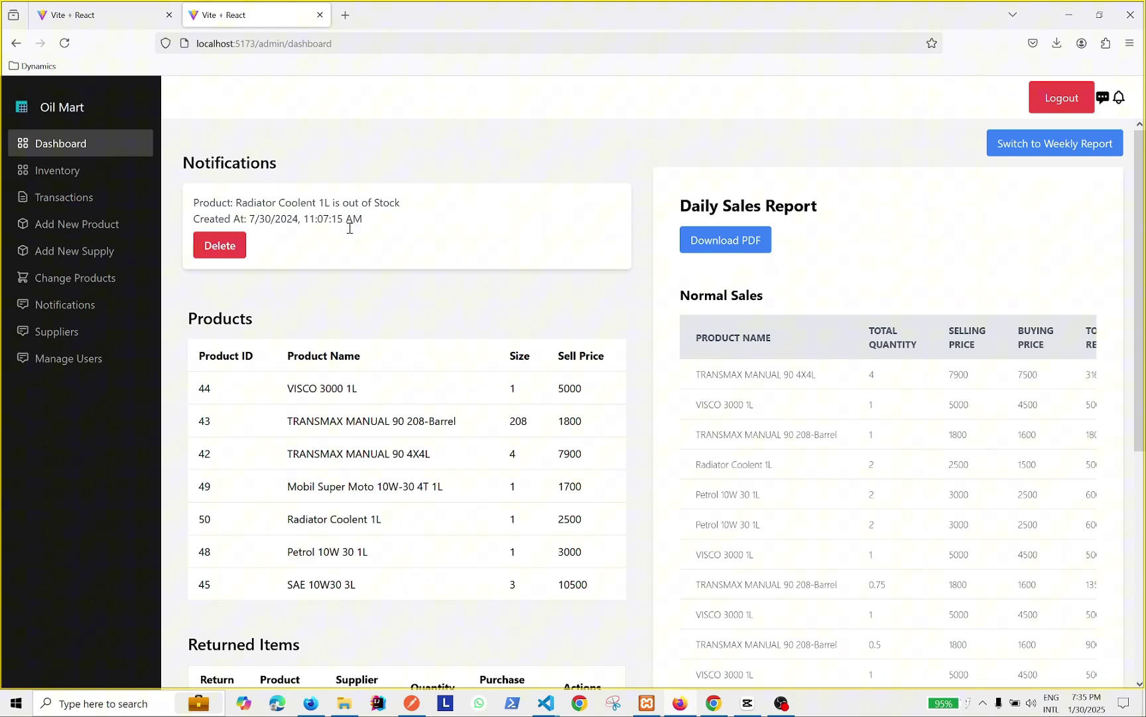
Download the Dashboard's Daily Sales Report as the daily_sales_report PDF
click(726, 239)
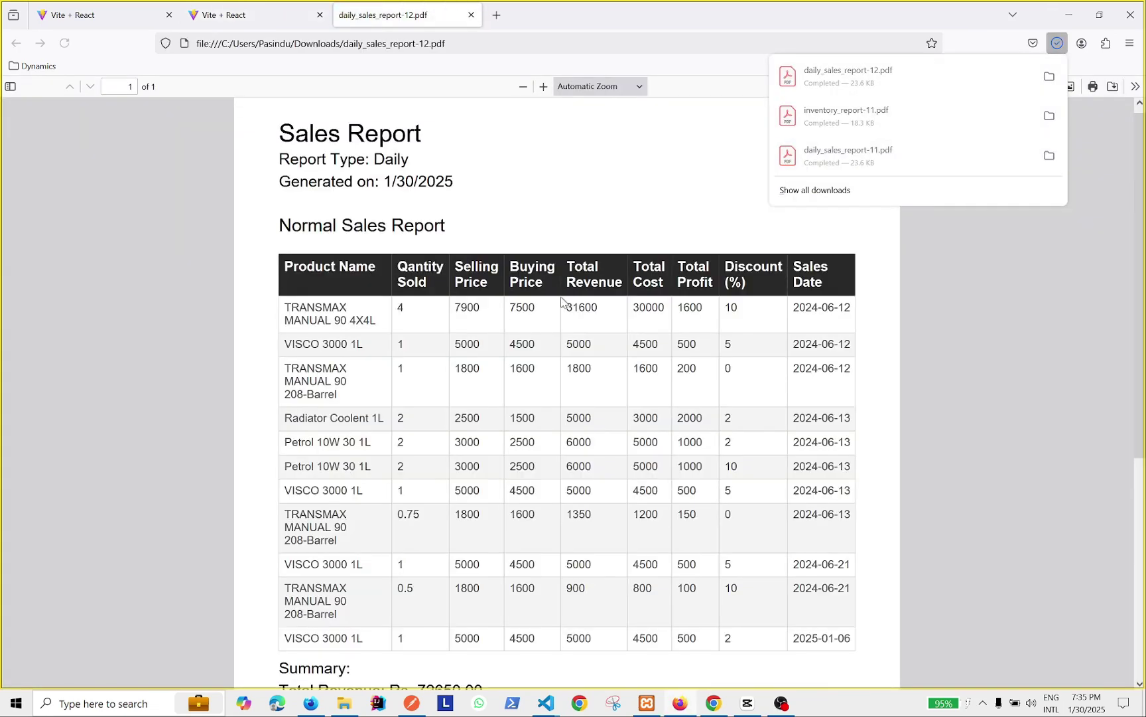
Change VISCO 3000 1L's sell price from 5000 to 4500 and save it
middle_click(400, 12)
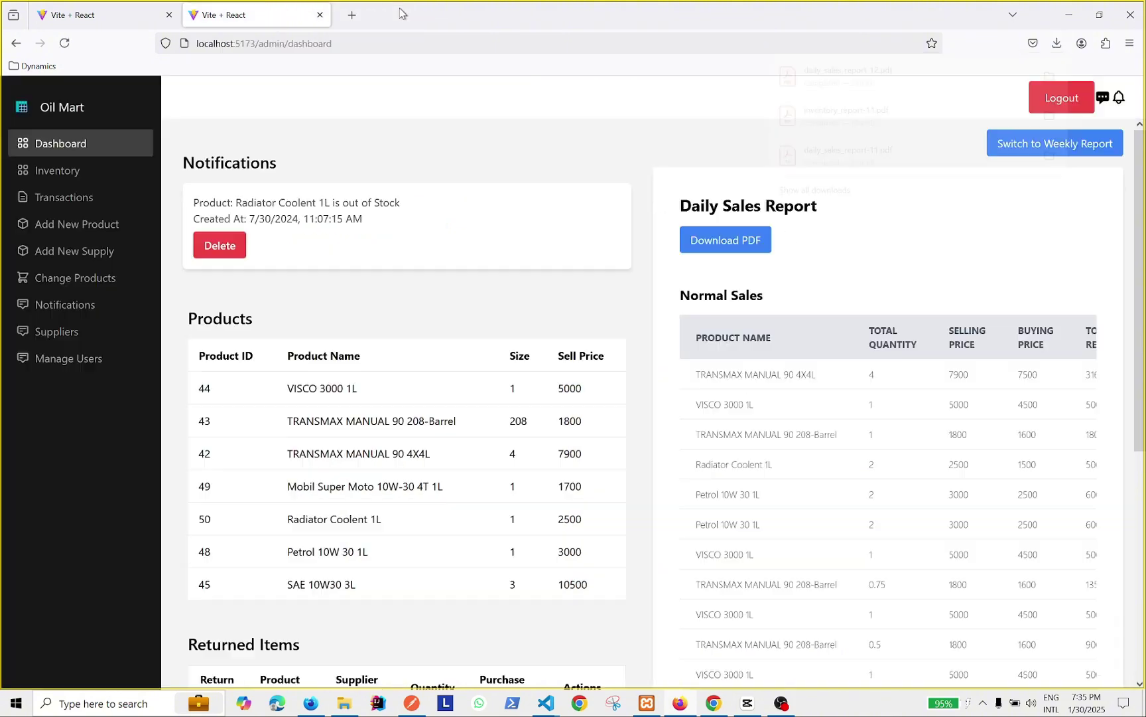
click(1086, 144)
scroll(257, 272, down, 1)
scroll(257, 272, up, 1)
drag(180, 163, 342, 185)
click(454, 240)
scroll(457, 269, down, 2)
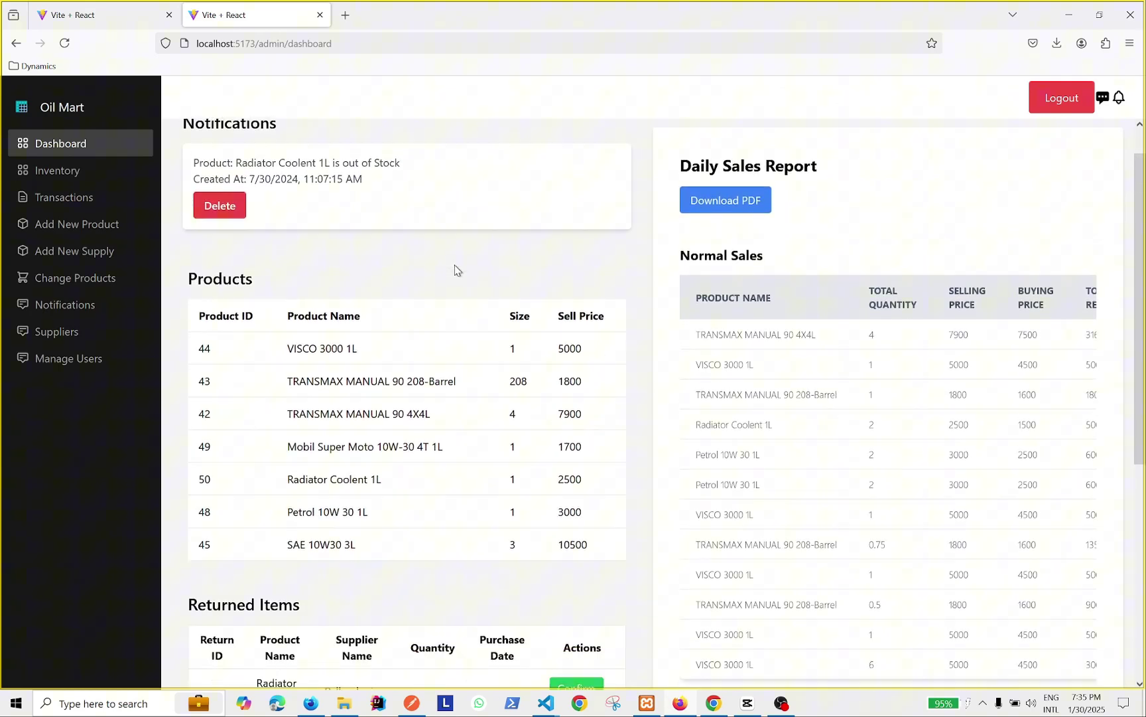
scroll(457, 269, down, 1)
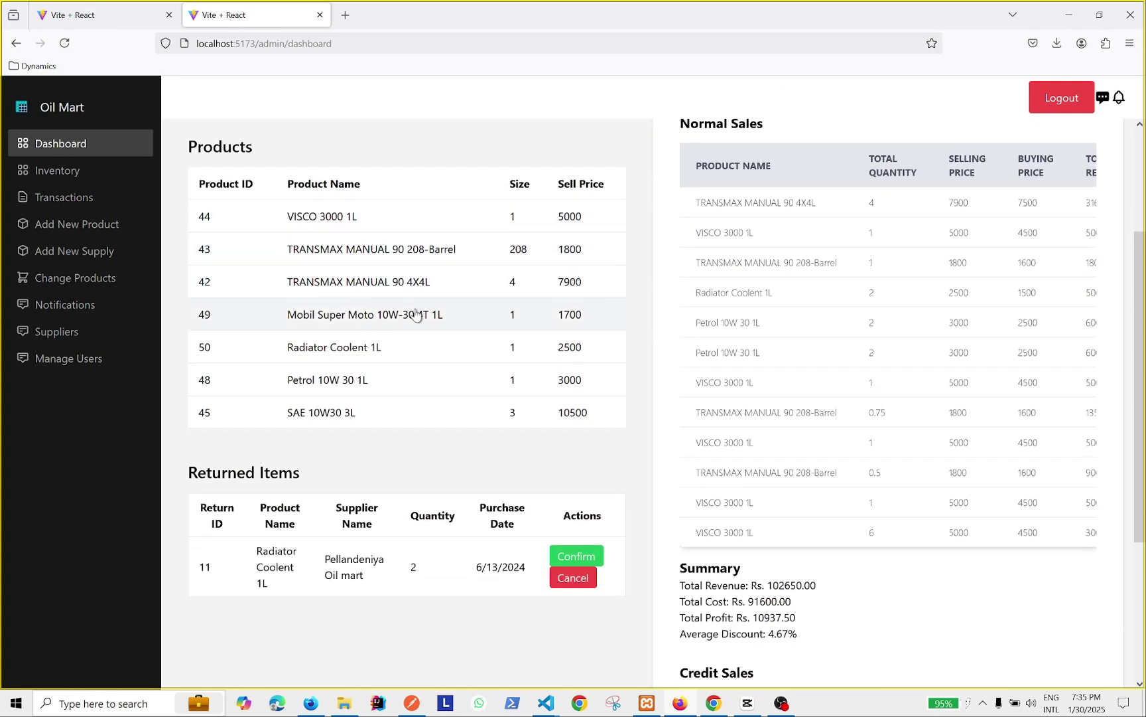
click(385, 216)
scroll(403, 377, down, 1)
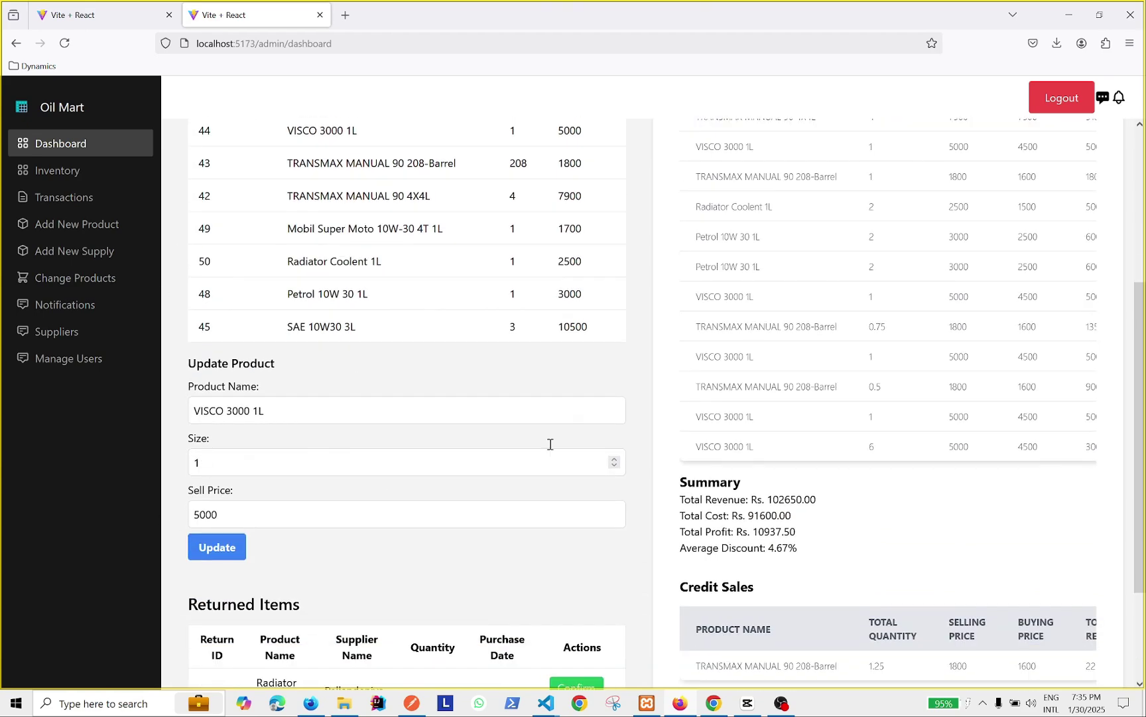
drag(221, 515, 195, 514)
text(45)
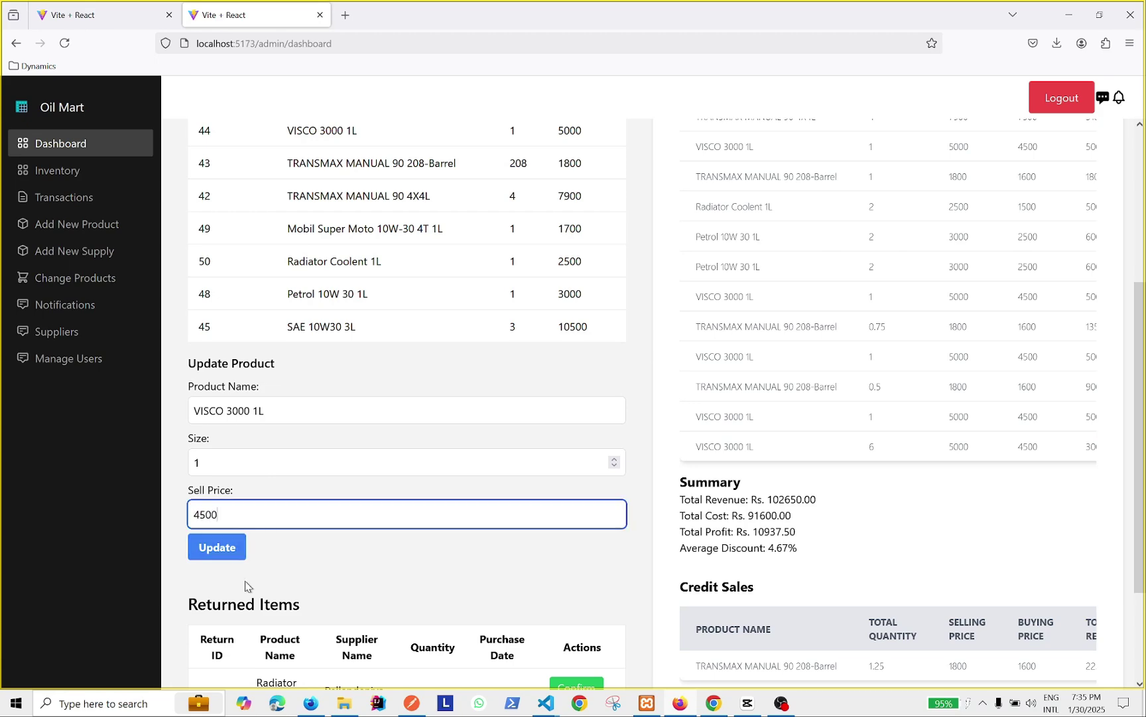
key(Return)
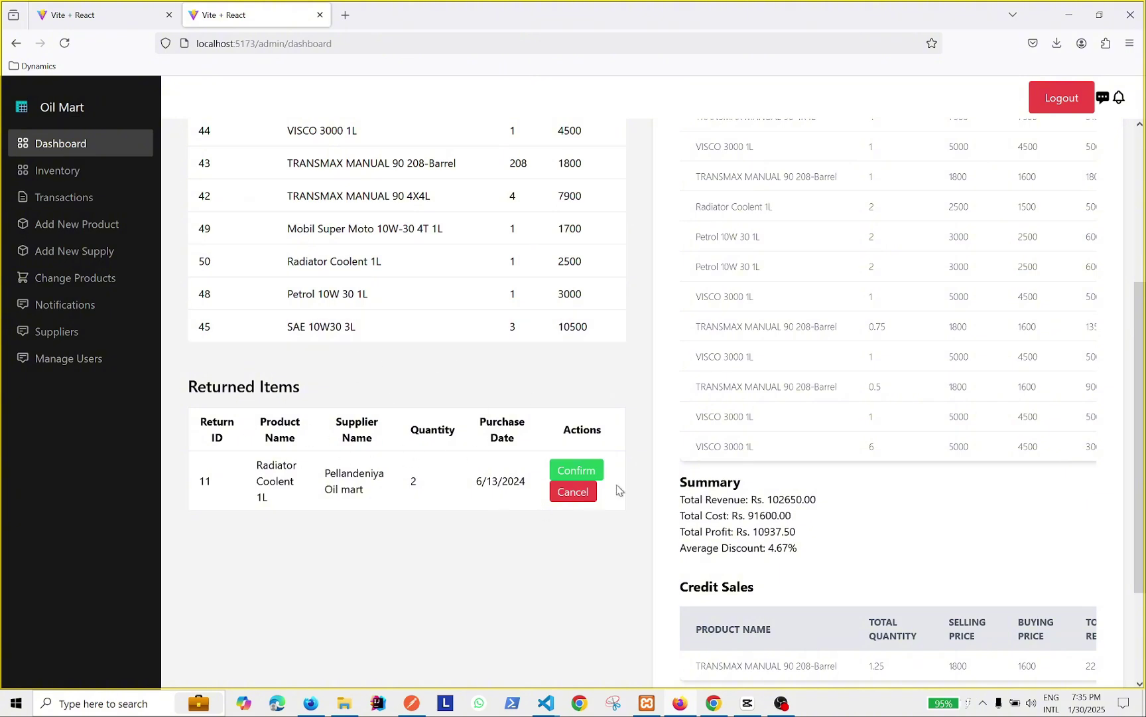
scroll(628, 488, down, 2)
scroll(863, 583, up, 1)
scroll(863, 582, down, 1)
mouse_move(856, 635)
mouse_down()
mouse_move(1057, 641)
mouse_move(940, 642)
mouse_up()
scroll(610, 524, up, 10)
Sort the Inventory list by product name, selling price, buying price and units
click(57, 170)
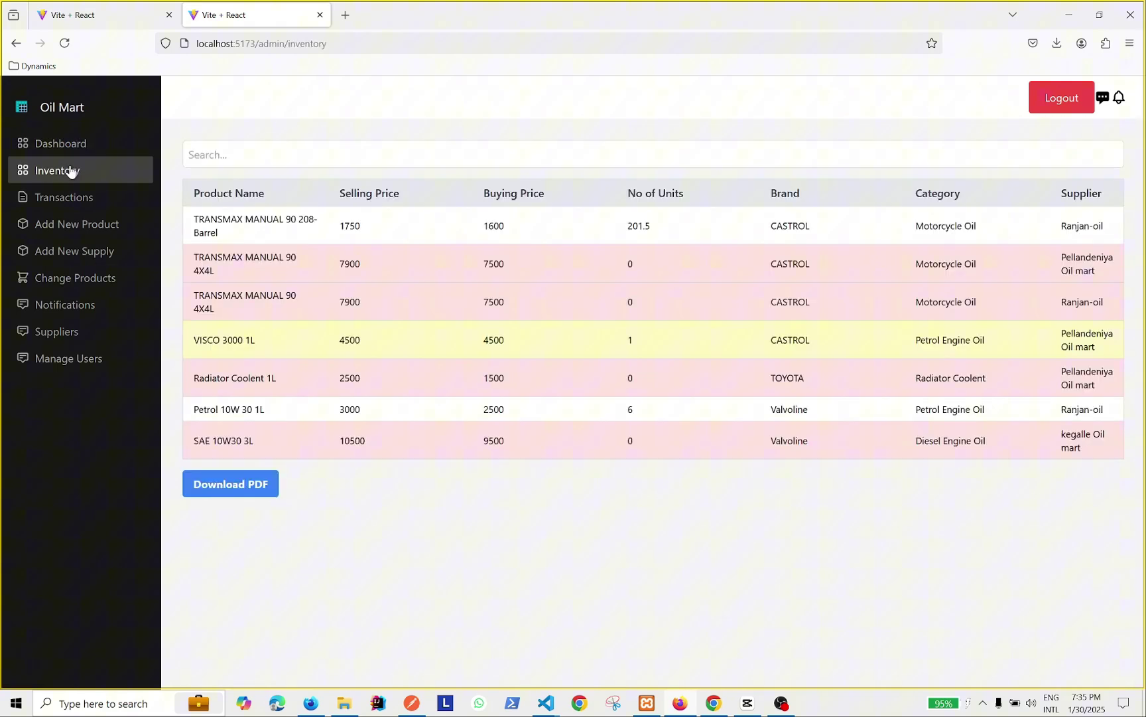
click(266, 196)
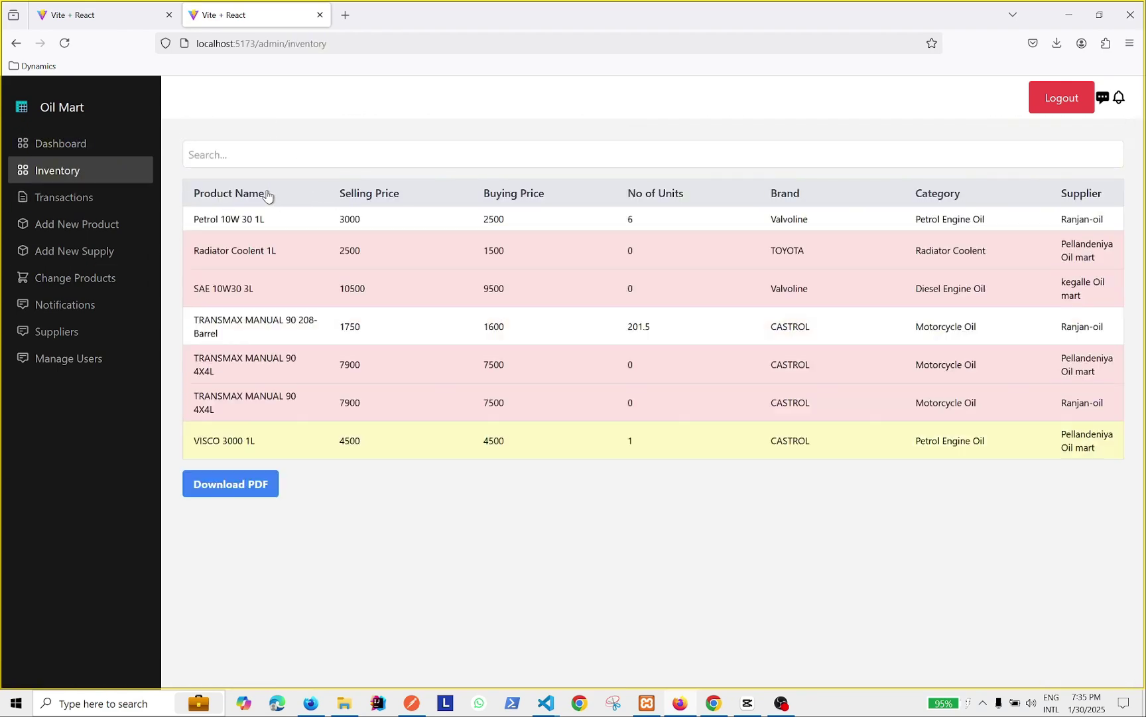
click(362, 195)
click(524, 196)
click(633, 202)
click(671, 198)
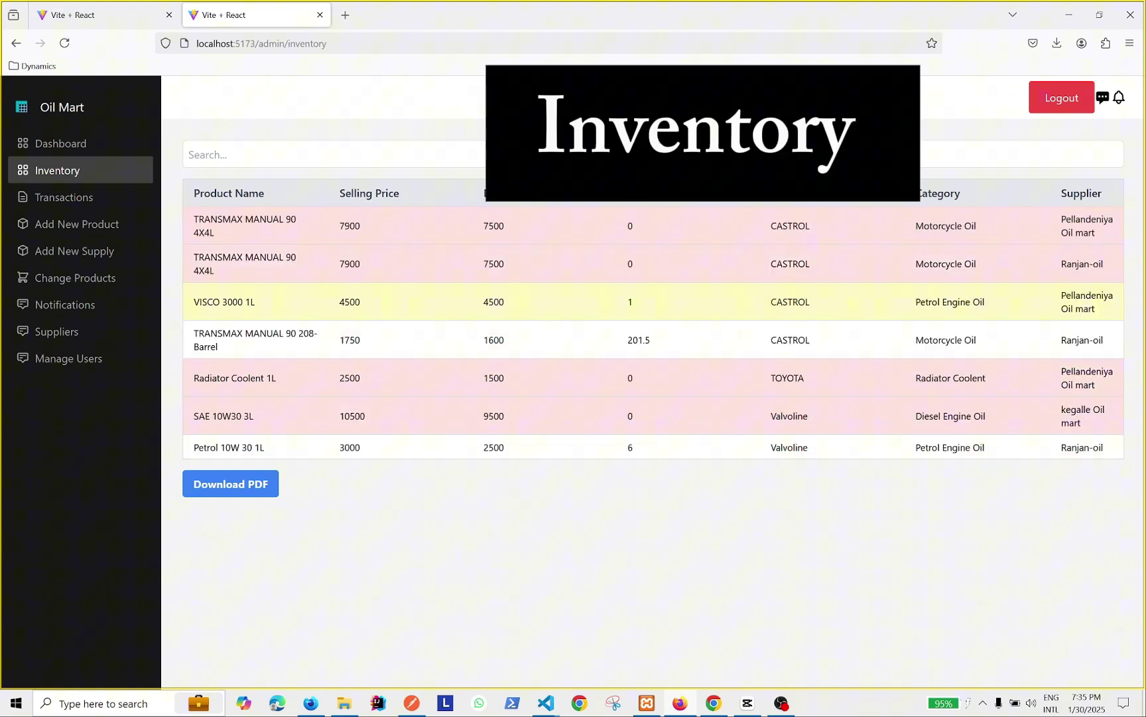
Filter inventory by 'Tra' and download the three TRANSMAX products as a PDF
click(358, 154)
text(Tra)
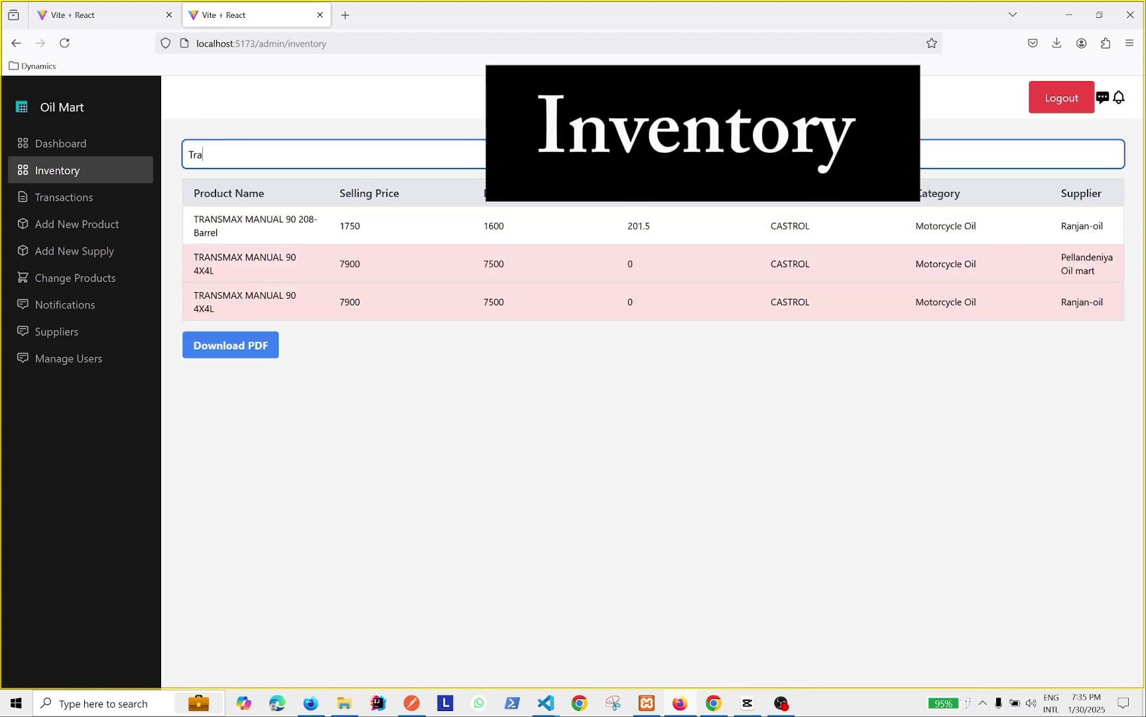
text(b)
key(BackSpace)
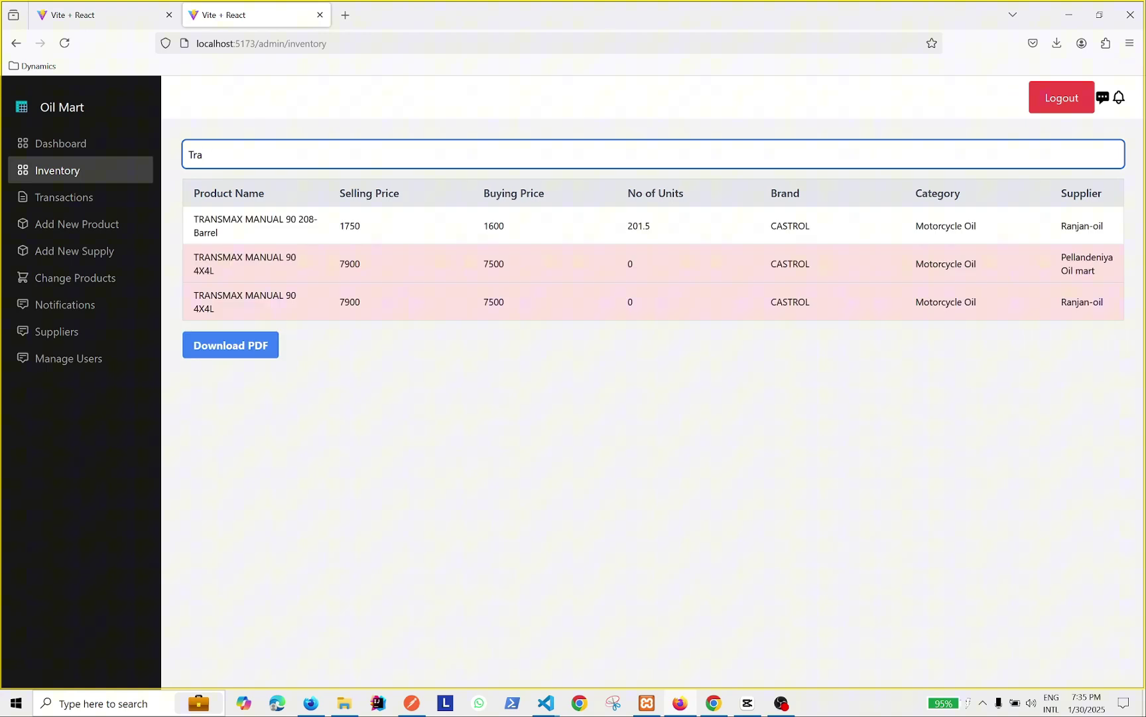
click(219, 351)
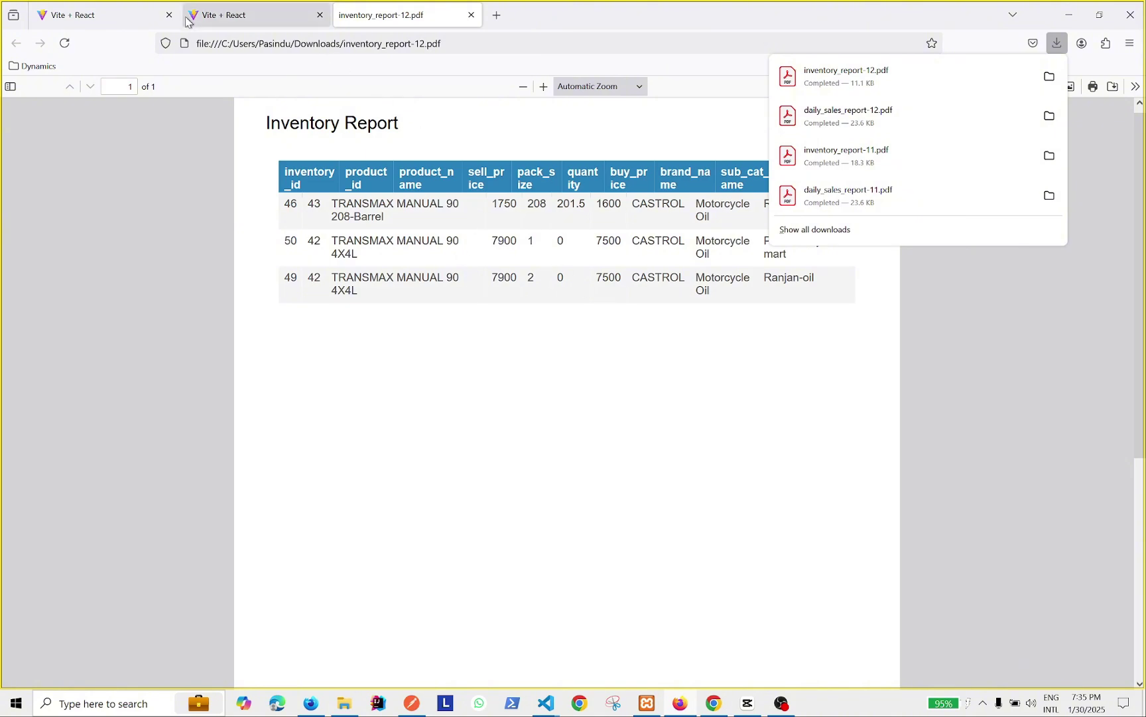
List the transaction receipts and preview receipt 118's invoice PDF
click(219, 14)
click(53, 197)
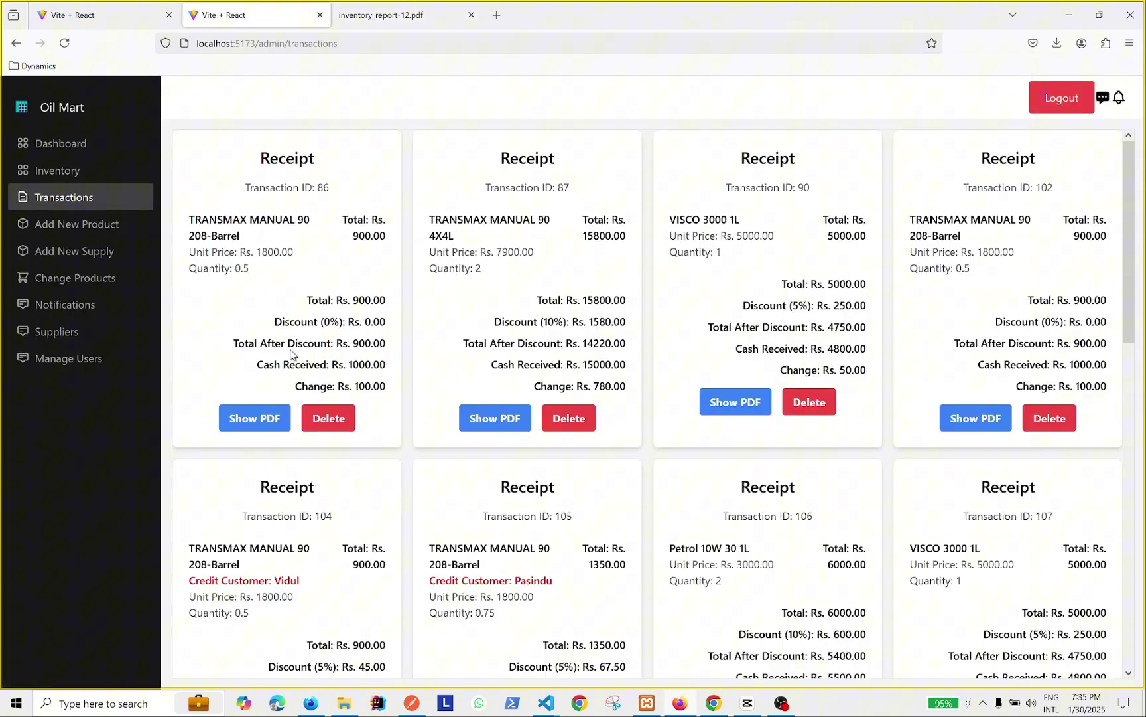
scroll(413, 327, down, 5)
scroll(413, 327, down, 5)
scroll(448, 359, down, 2)
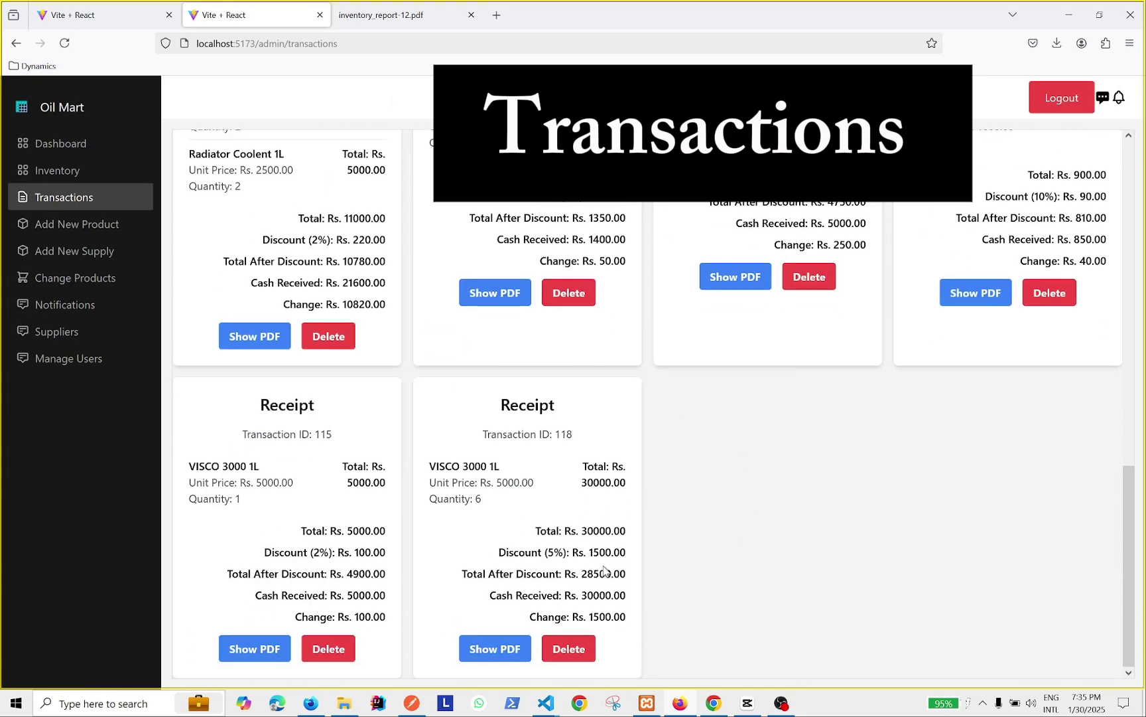
click(495, 648)
scroll(519, 583, down, 5)
mouse_move(526, 655)
mouse_down()
mouse_move(582, 656)
mouse_move(525, 655)
mouse_up()
scroll(654, 448, up, 5)
scroll(551, 514, up, 3)
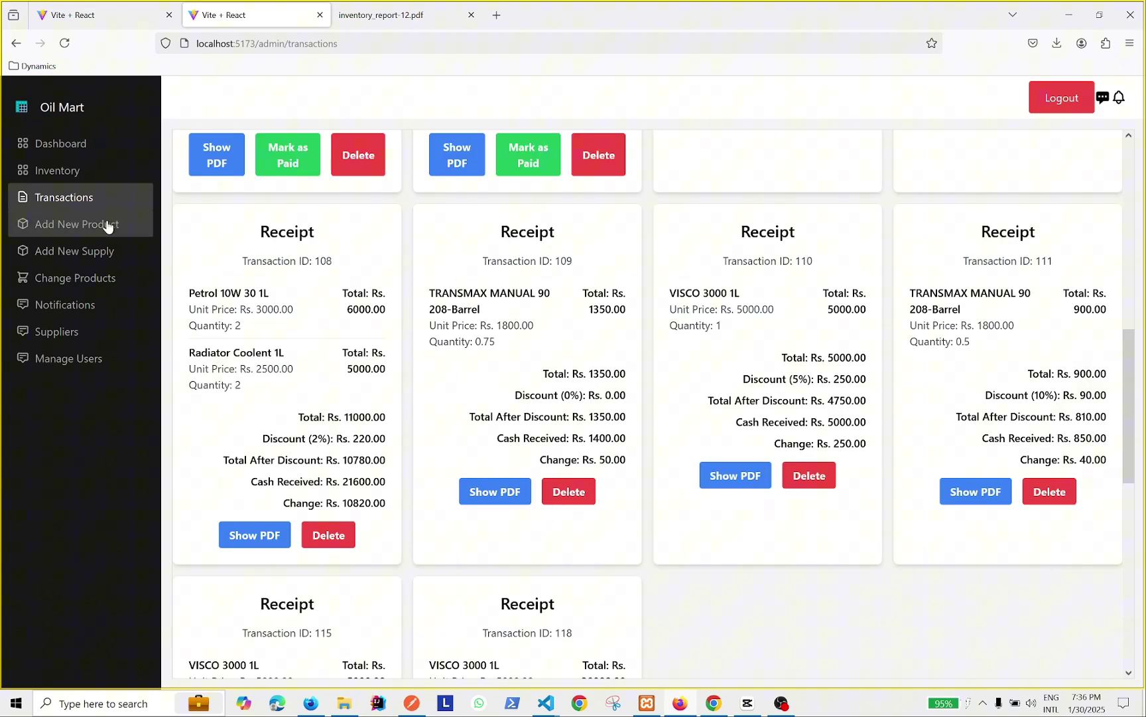
Browse Add Product's Sub Category, Brand and Category lists, then open Add New Supply
click(78, 224)
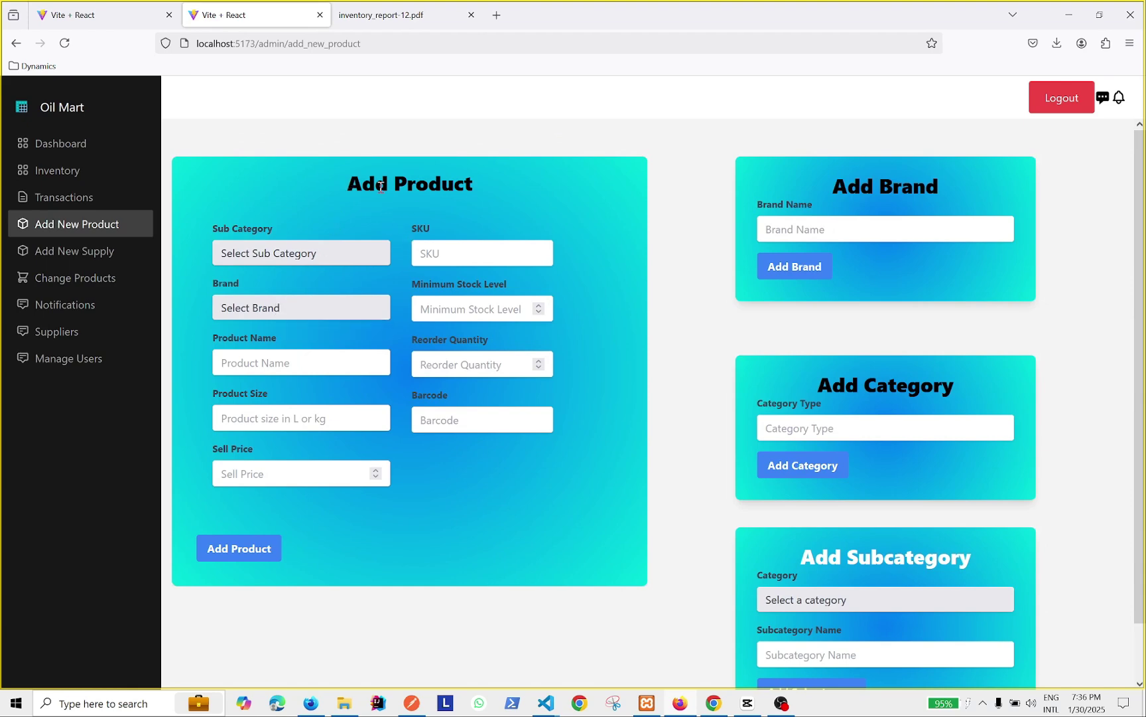
click(303, 254)
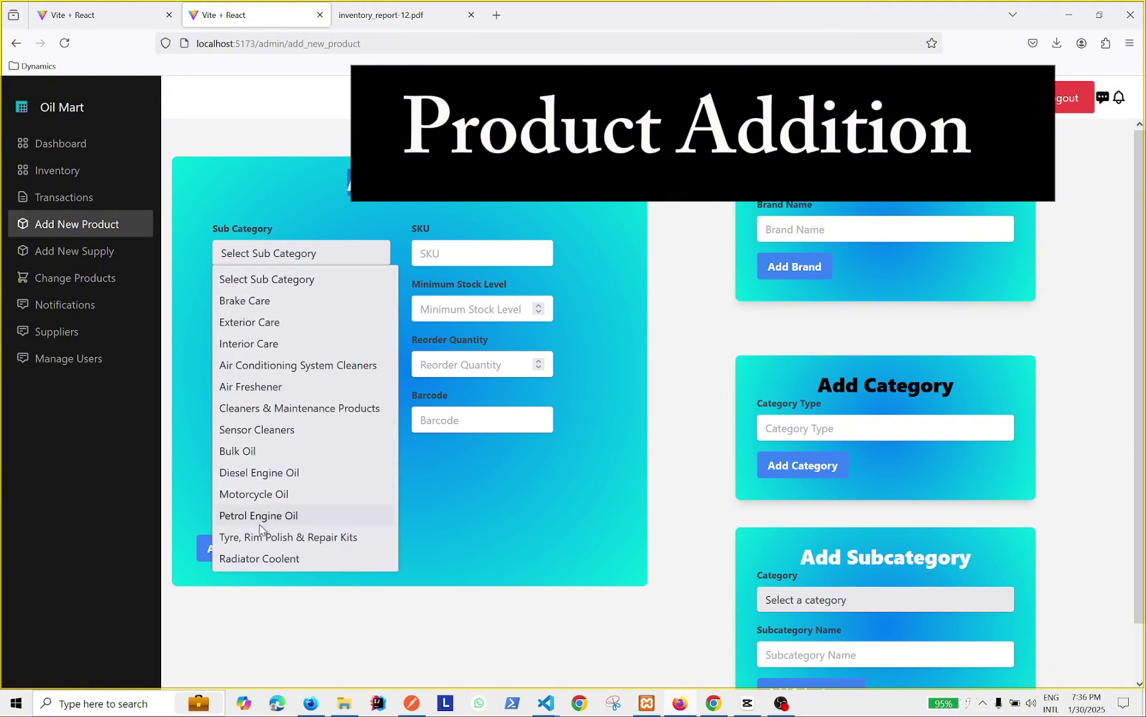
click(322, 254)
click(257, 313)
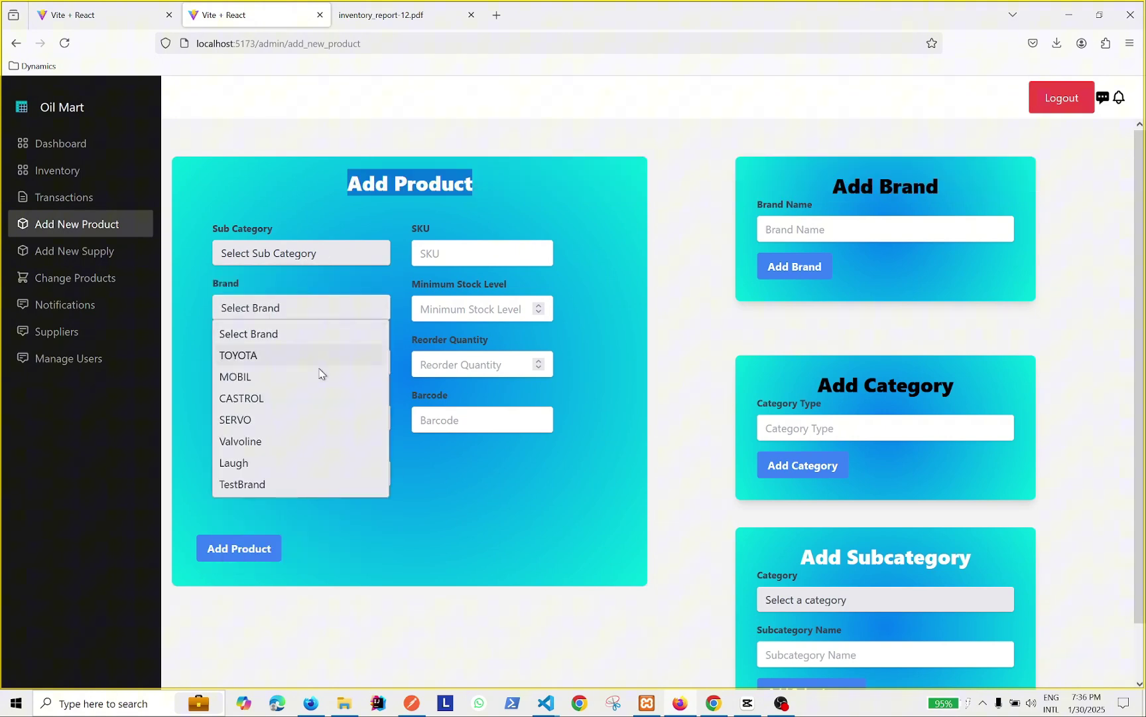
click(269, 311)
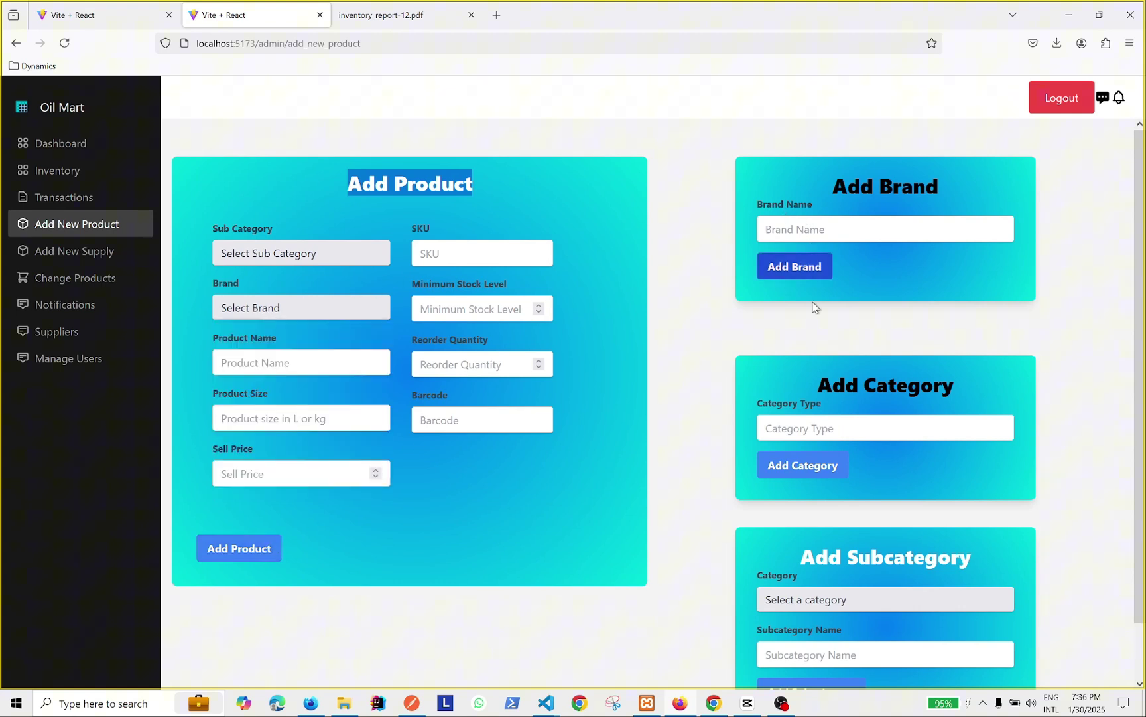
scroll(812, 419, down, 3)
scroll(851, 403, up, 1)
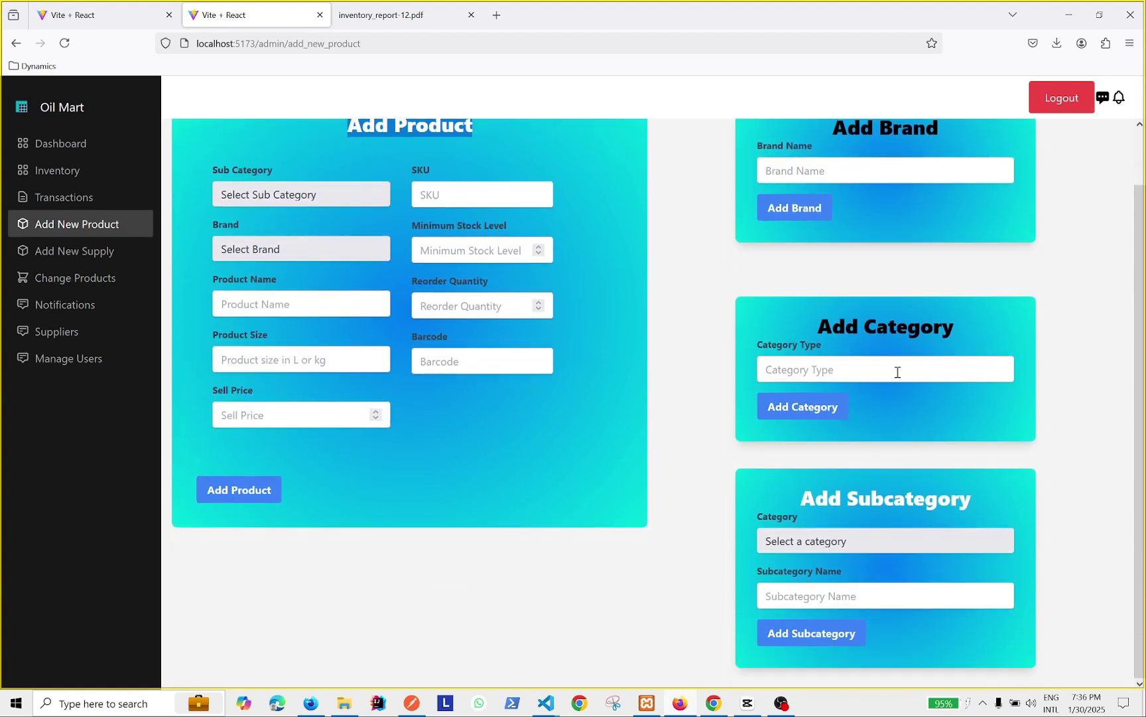
click(877, 537)
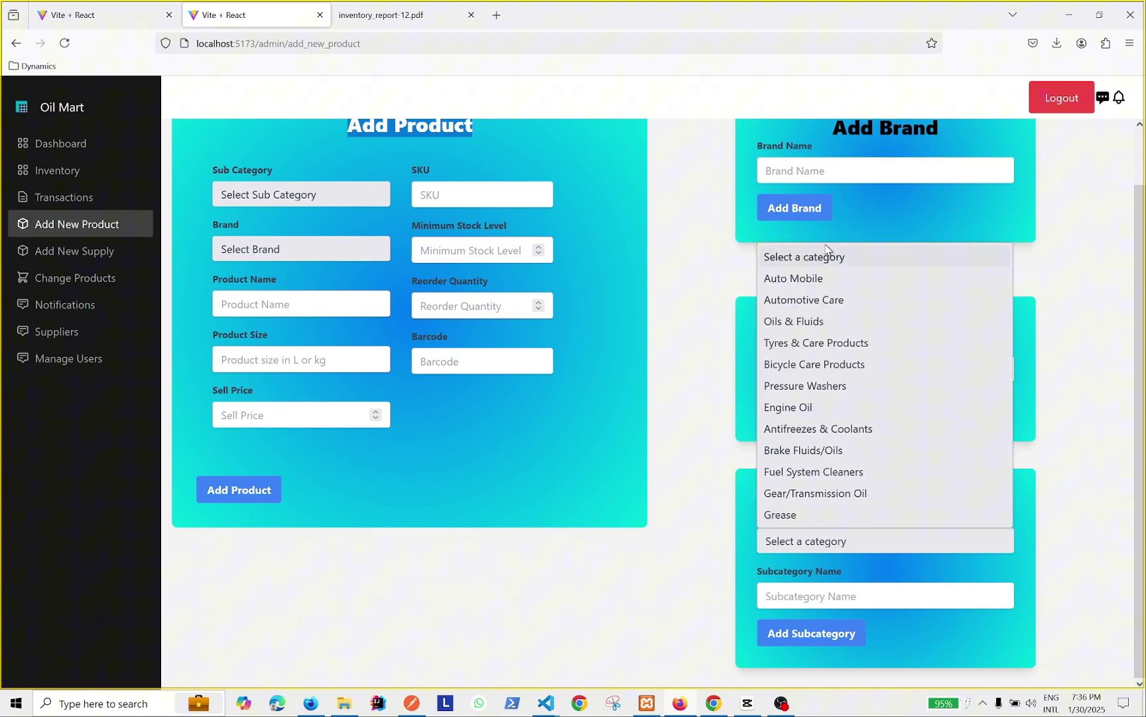
click(829, 540)
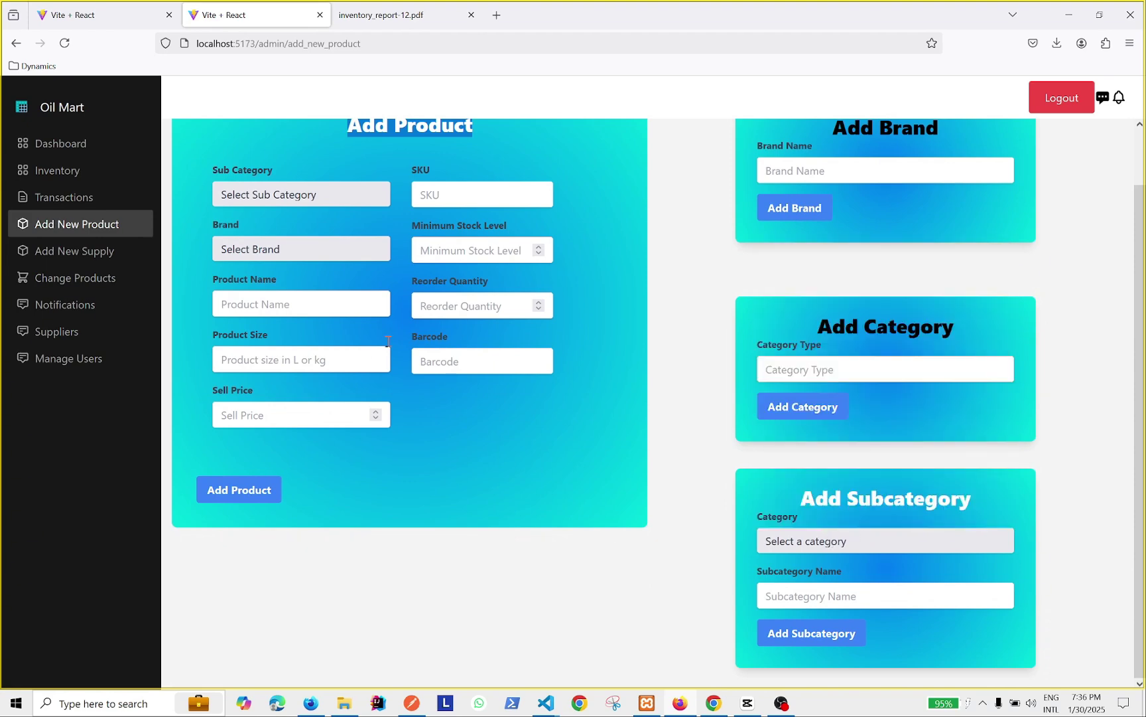
click(74, 251)
Expand Add Stock's product list and check the expiration and purchase date calendars without picking dates
click(285, 244)
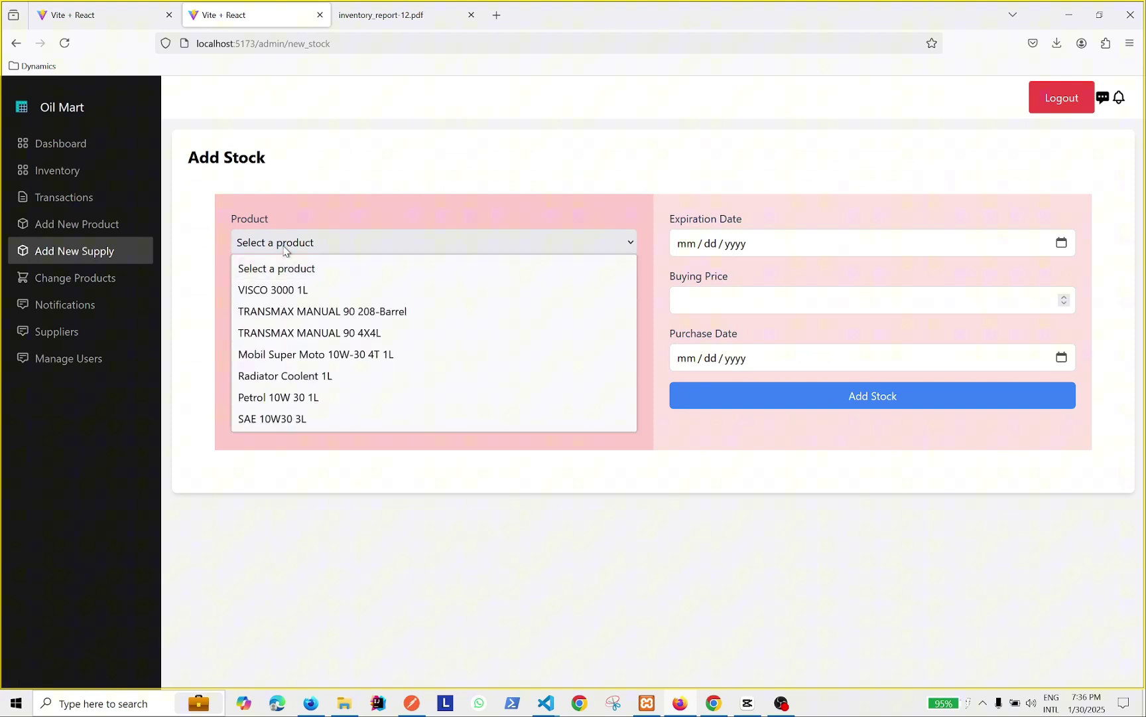
click(765, 249)
click(1062, 243)
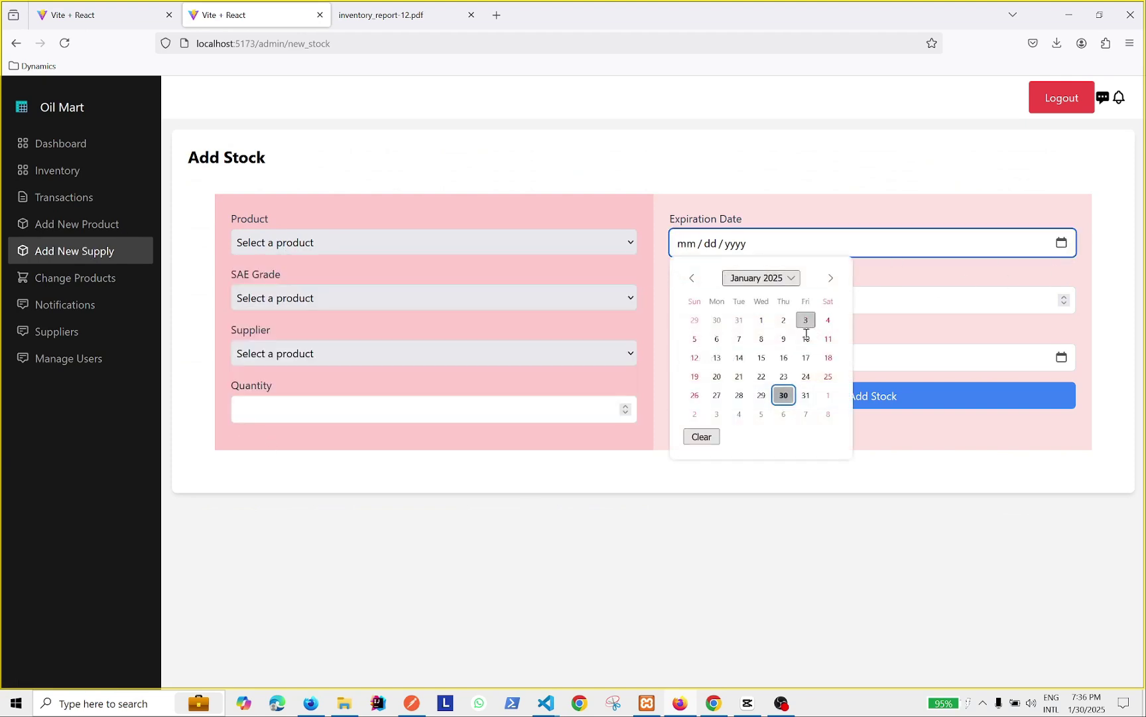
click(951, 358)
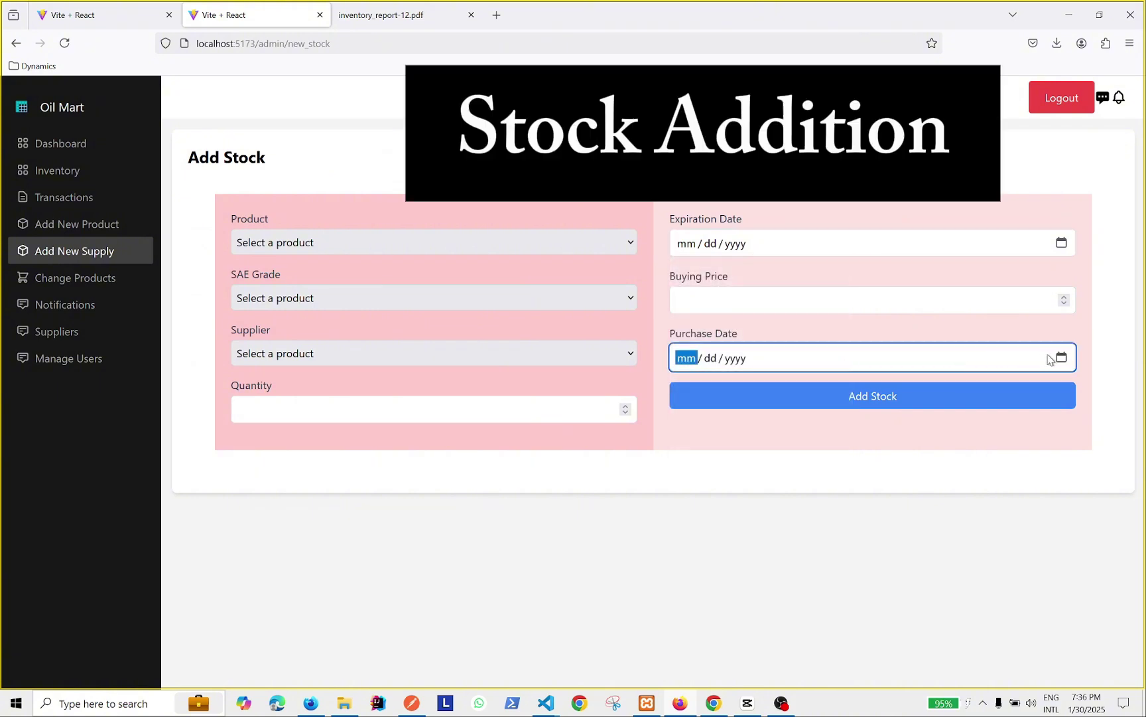
click(1063, 358)
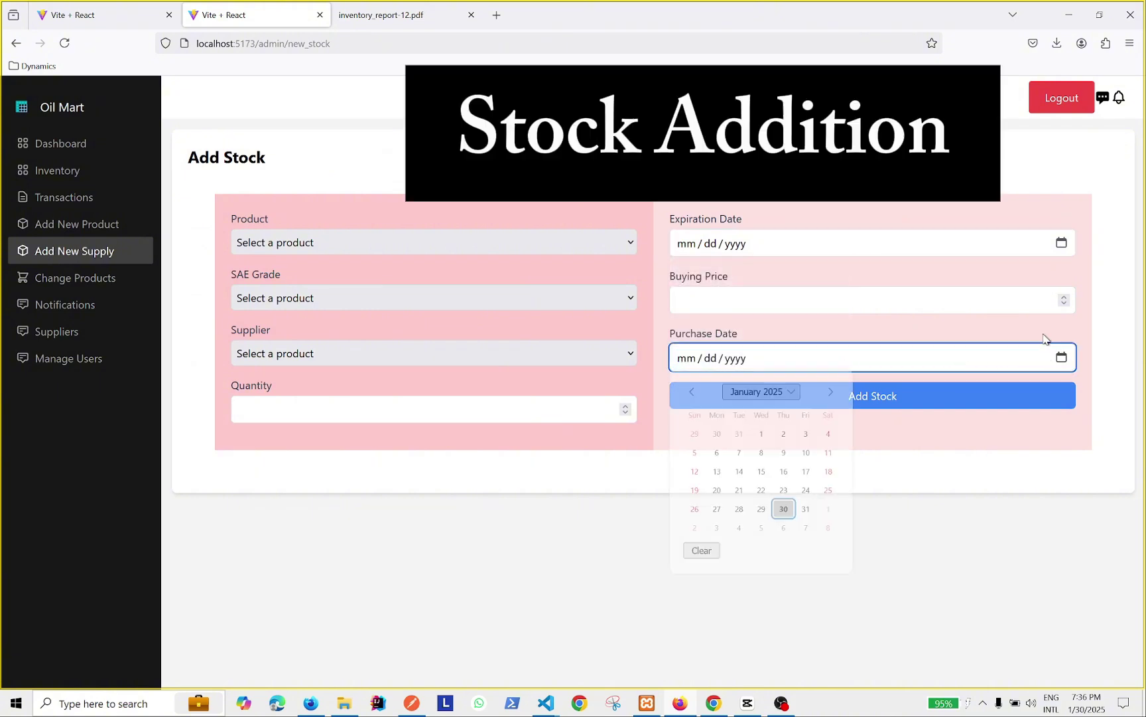
click(902, 447)
Load TRANSMAX MANUAL 90 4X4L into the Change Products form, then view Notifications
click(75, 277)
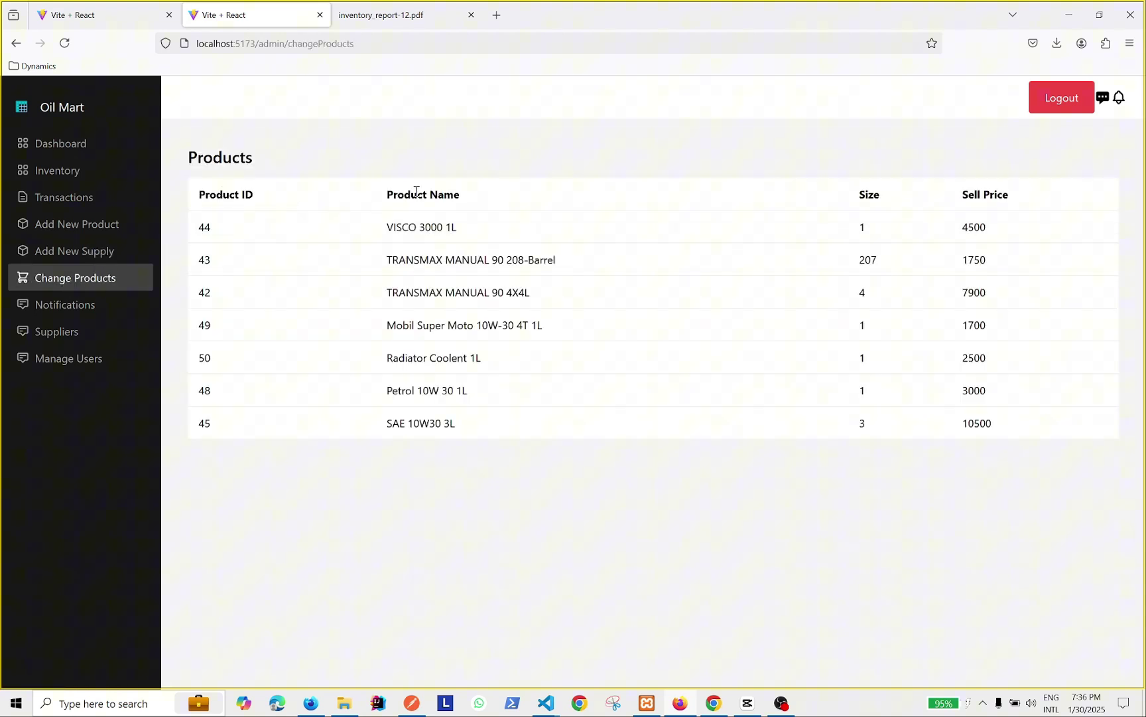
click(379, 293)
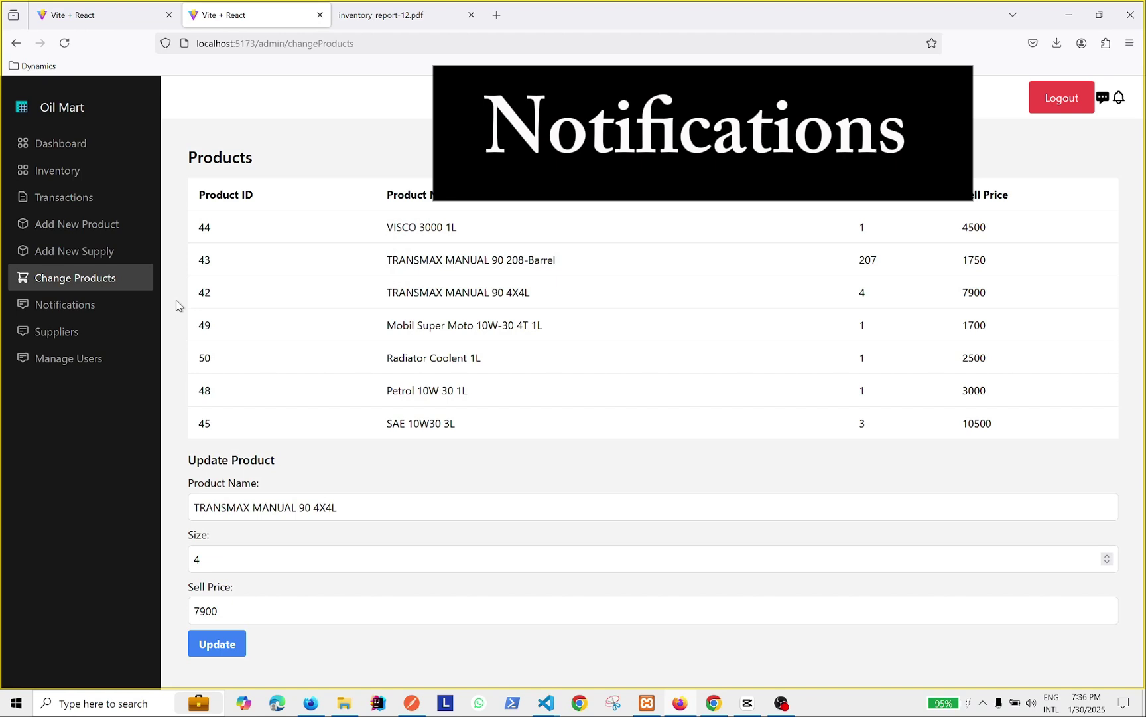
click(64, 304)
View products supplied by Ranjan-oil, Pellandeniya Oil mart and kegalle Oil mart
click(57, 332)
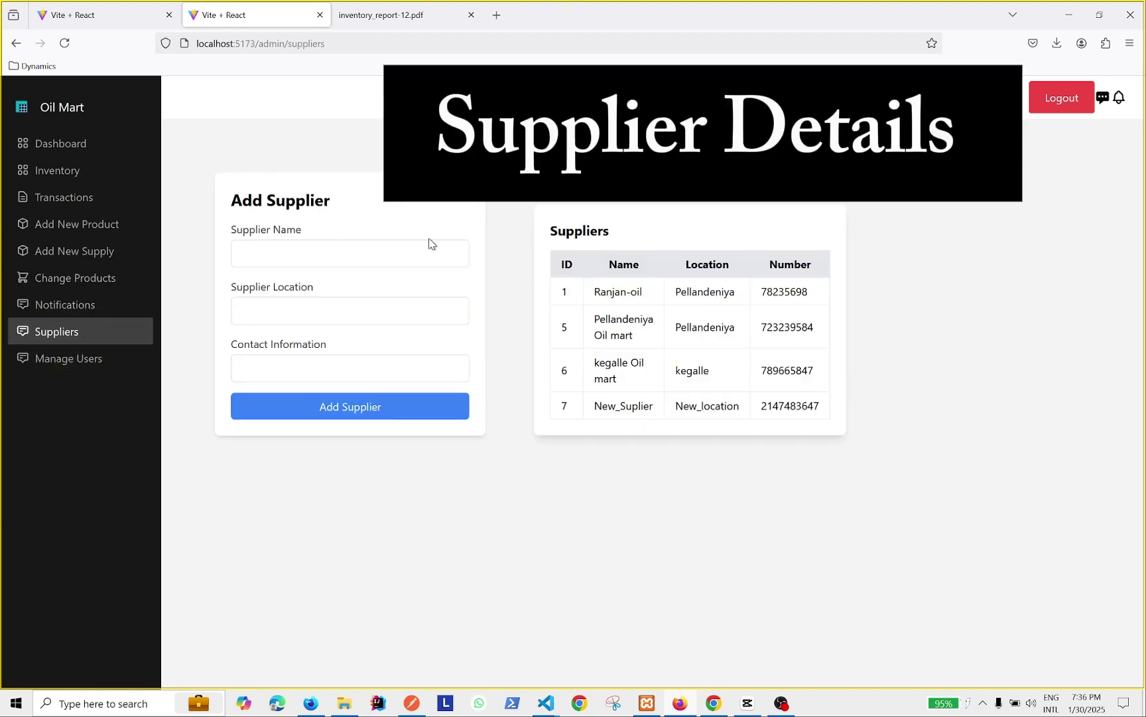
click(681, 291)
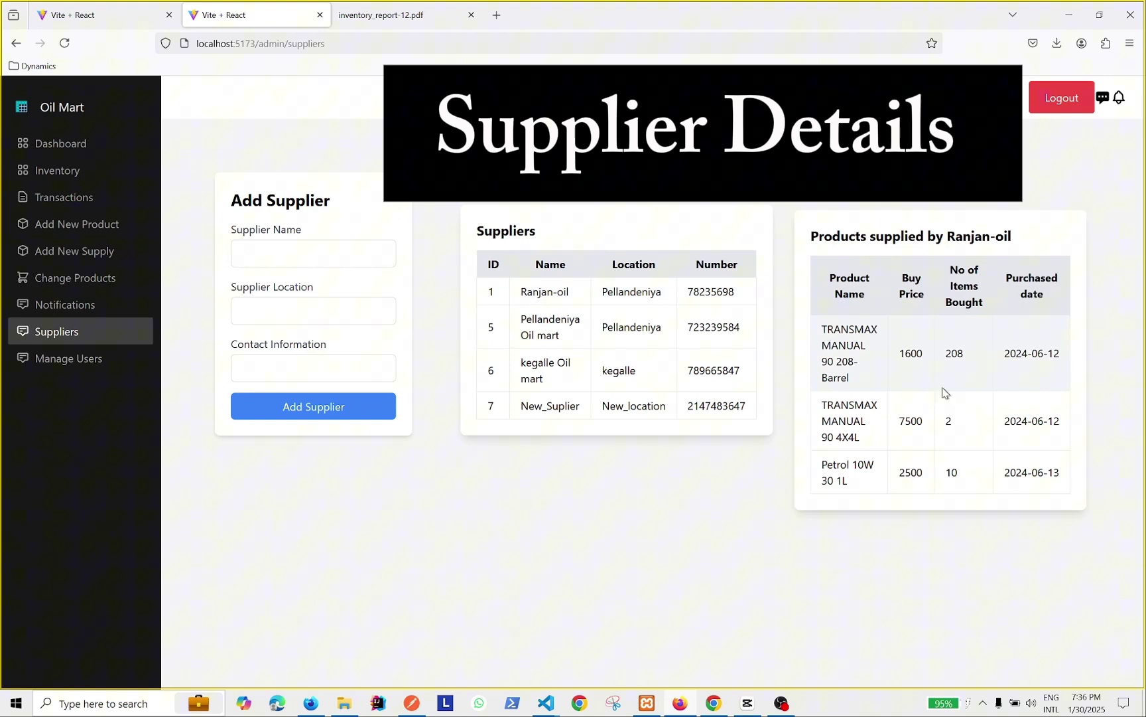
click(624, 340)
click(632, 374)
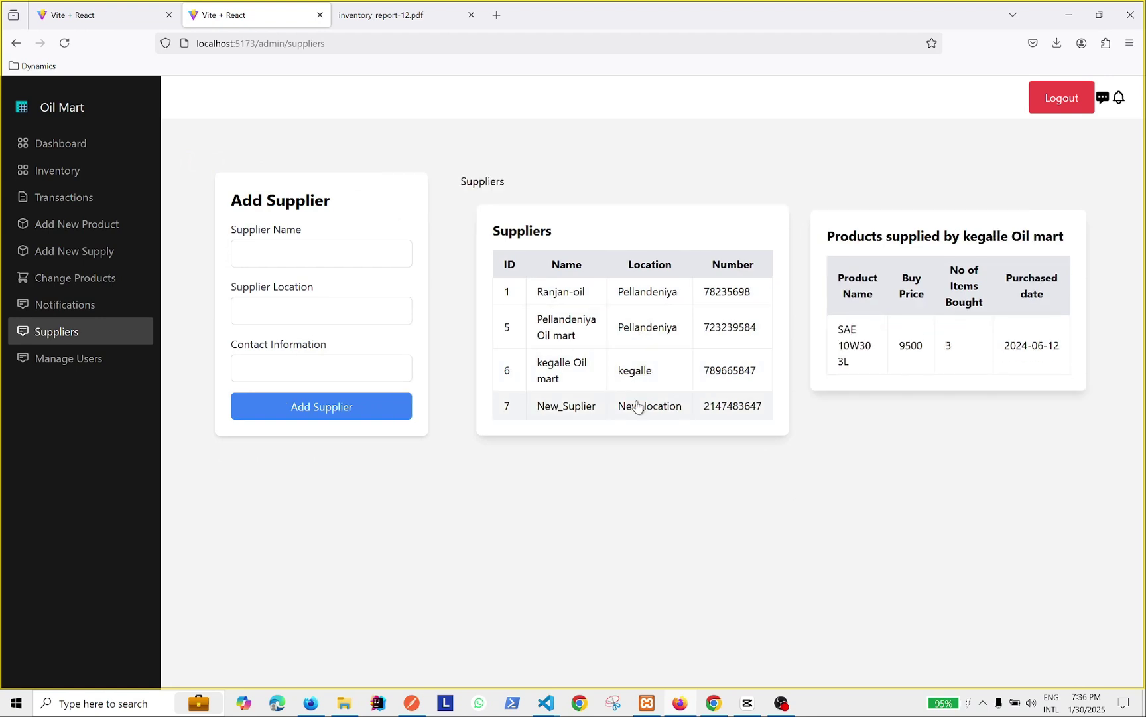
View New_Suplier's products, open and cancel newUser's update form, then return to Dashboard
click(637, 405)
click(67, 358)
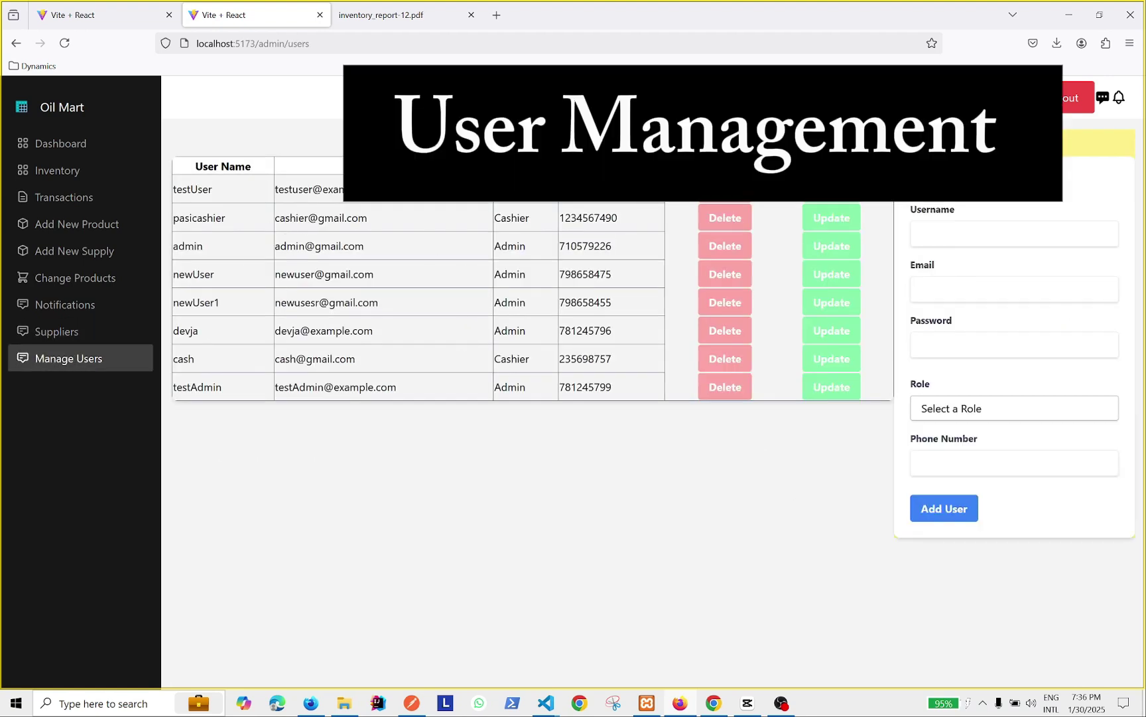
click(831, 274)
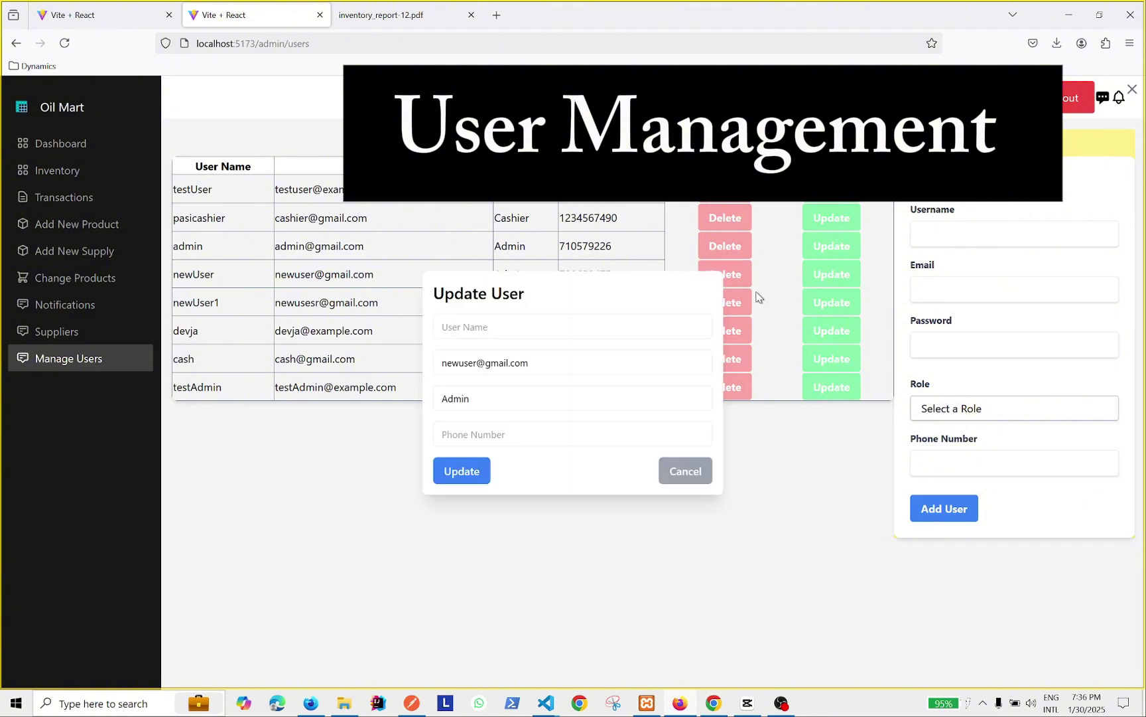
click(685, 470)
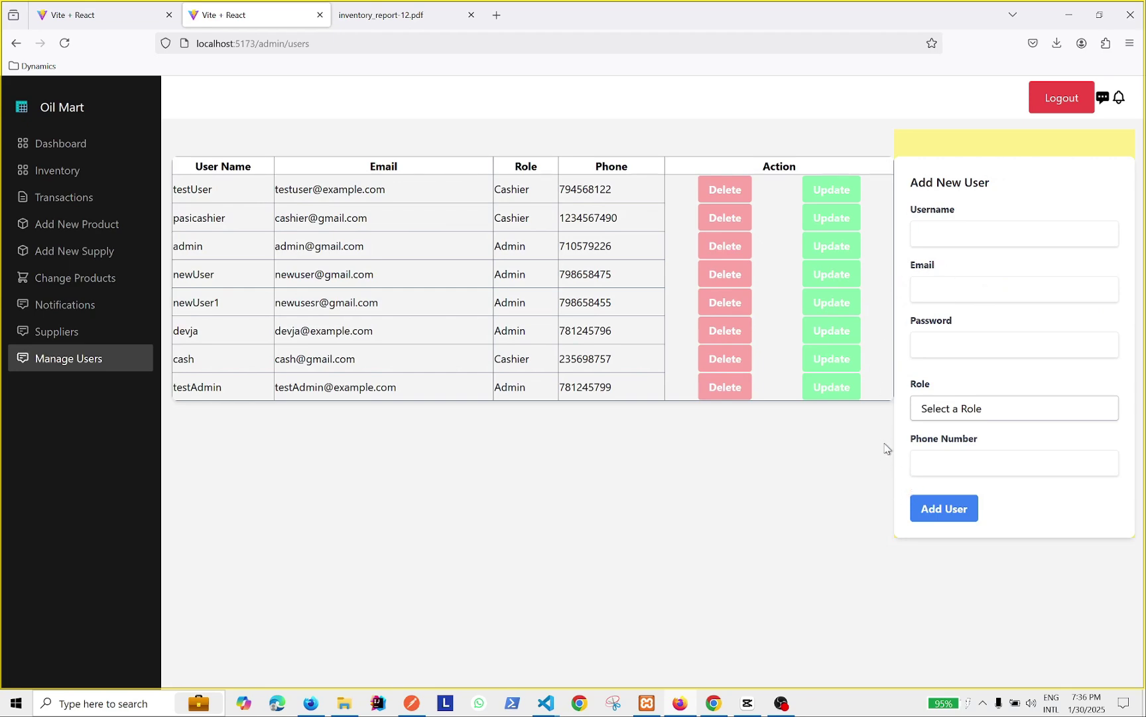
click(61, 143)
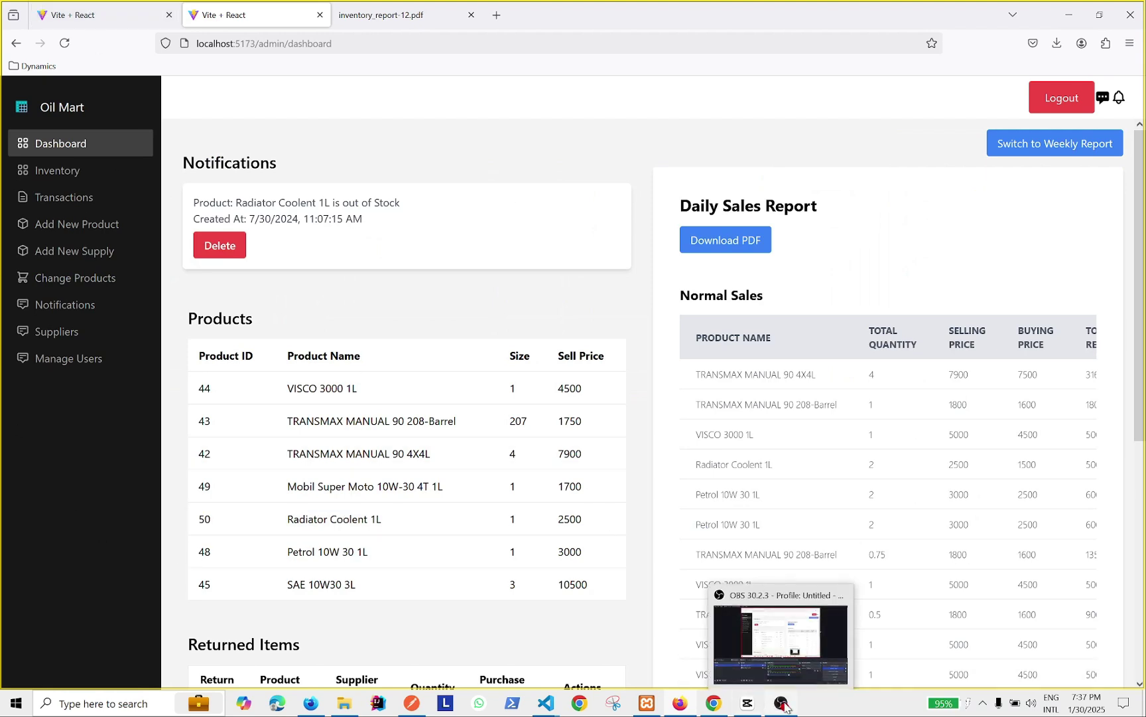
Log out of admin and enter the test email and password on Chrome's login page
click(1066, 101)
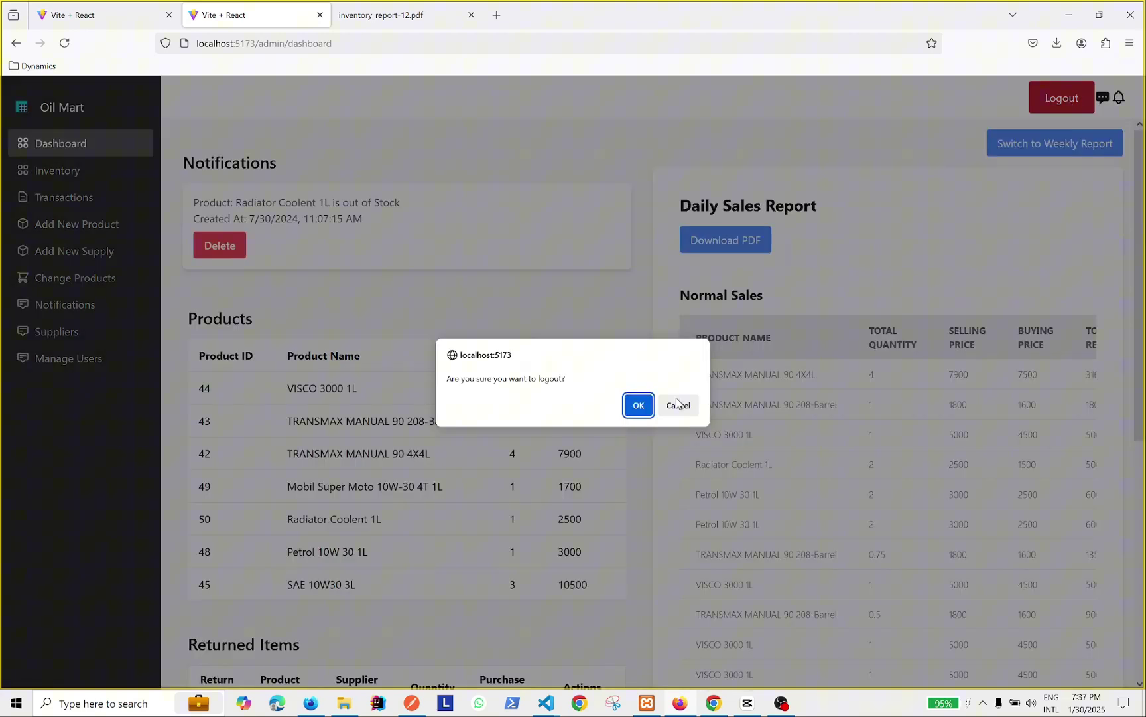
click(639, 405)
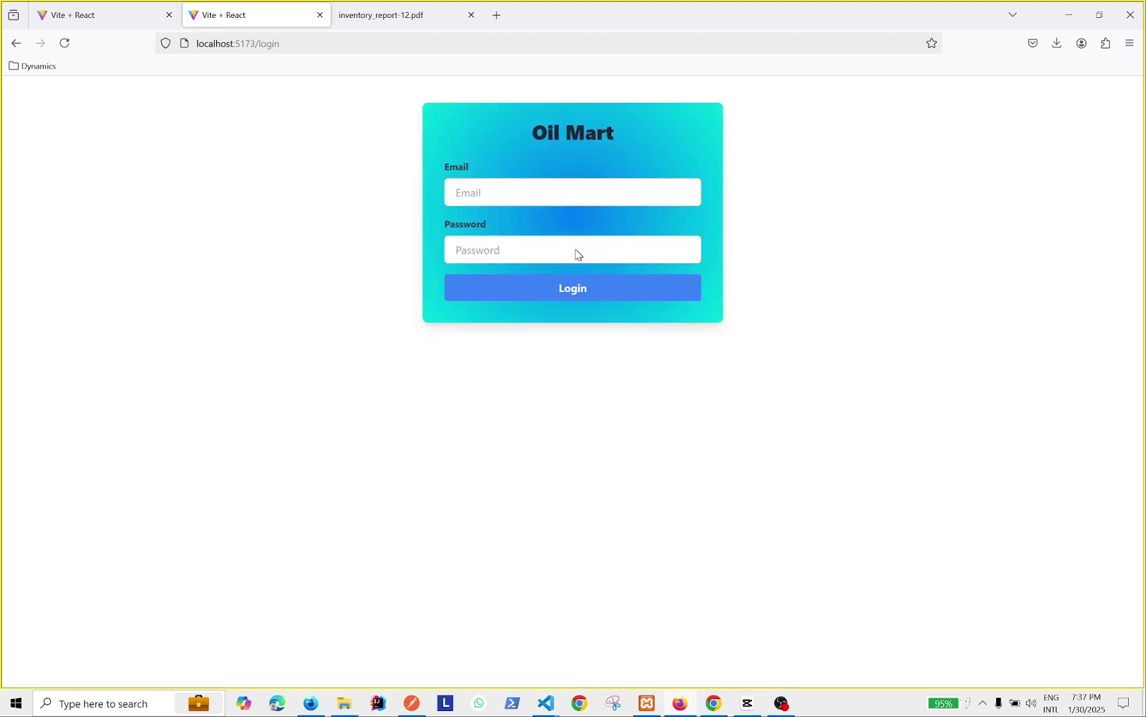
click(714, 702)
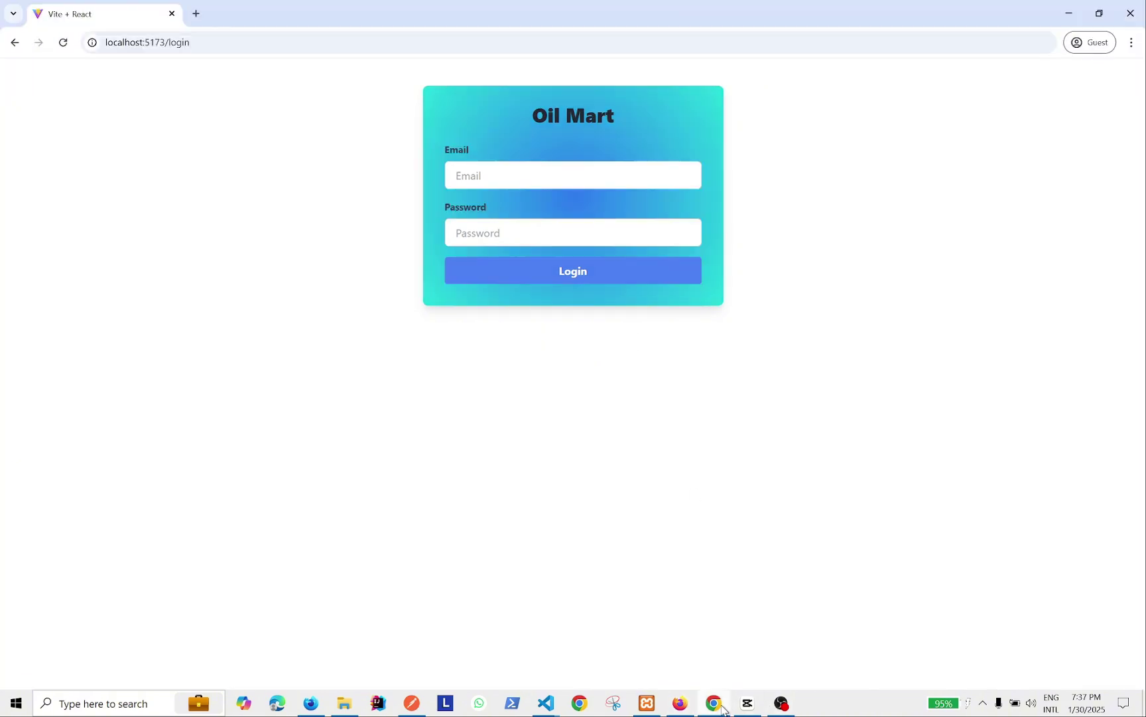
click(530, 174)
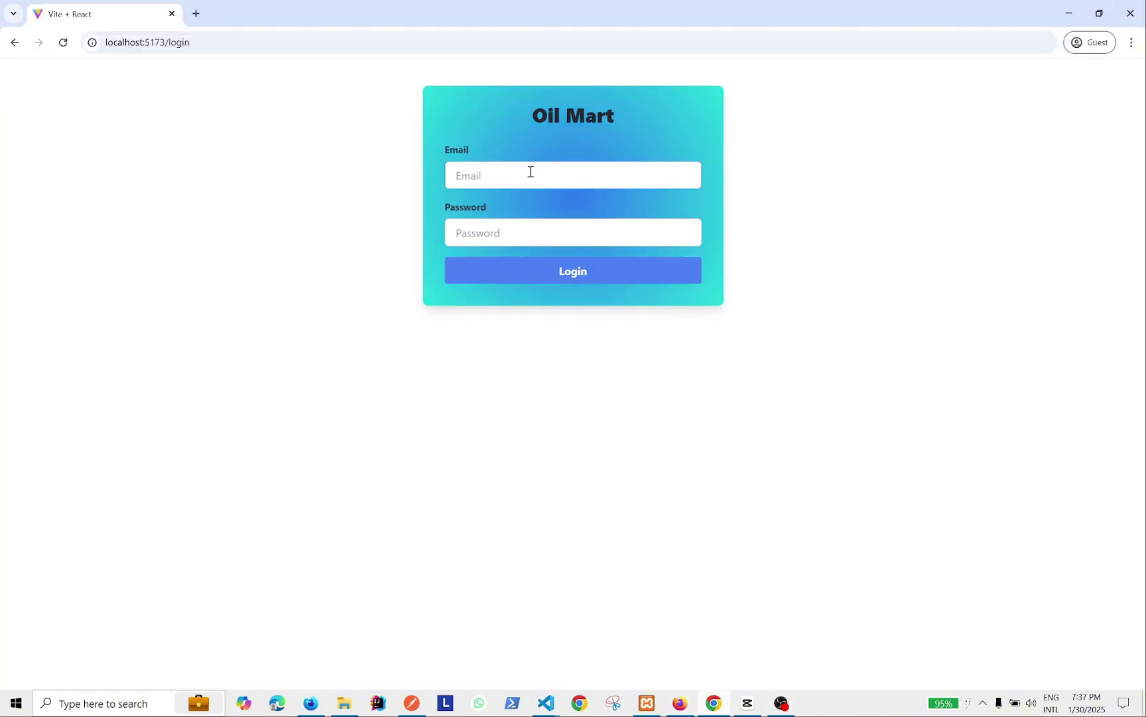
text(testuser@example.com)
click(498, 234)
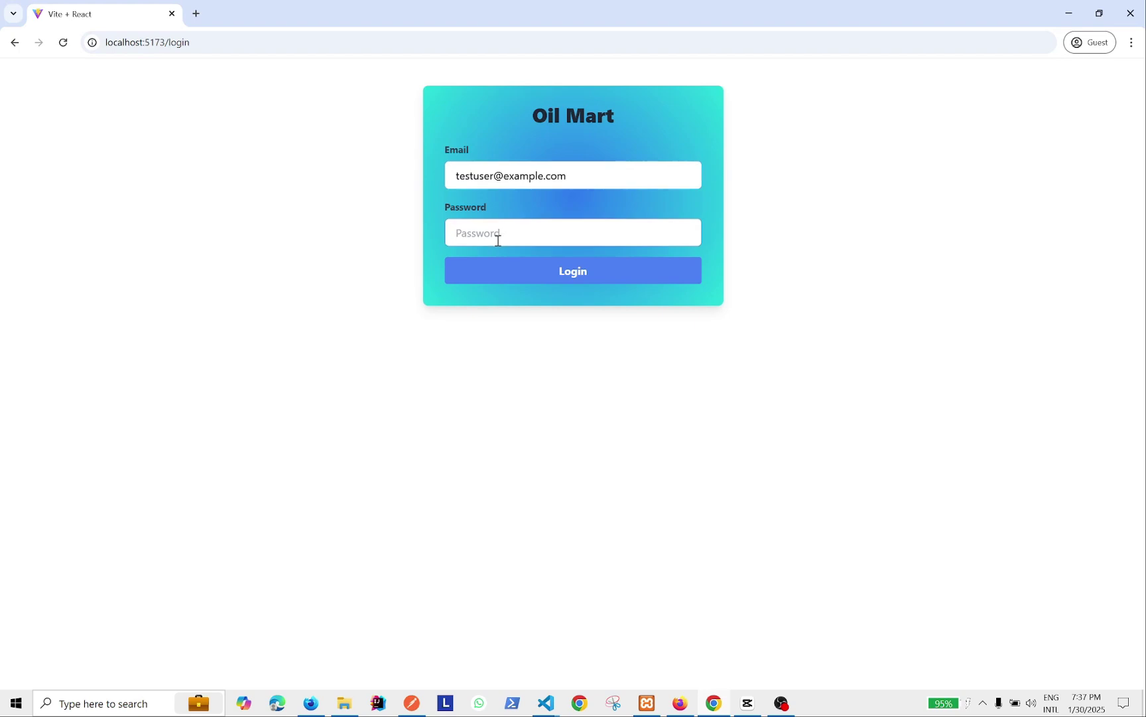
text(pas)
Log in as cashier and sort the Products table, ending on buying price
click(537, 278)
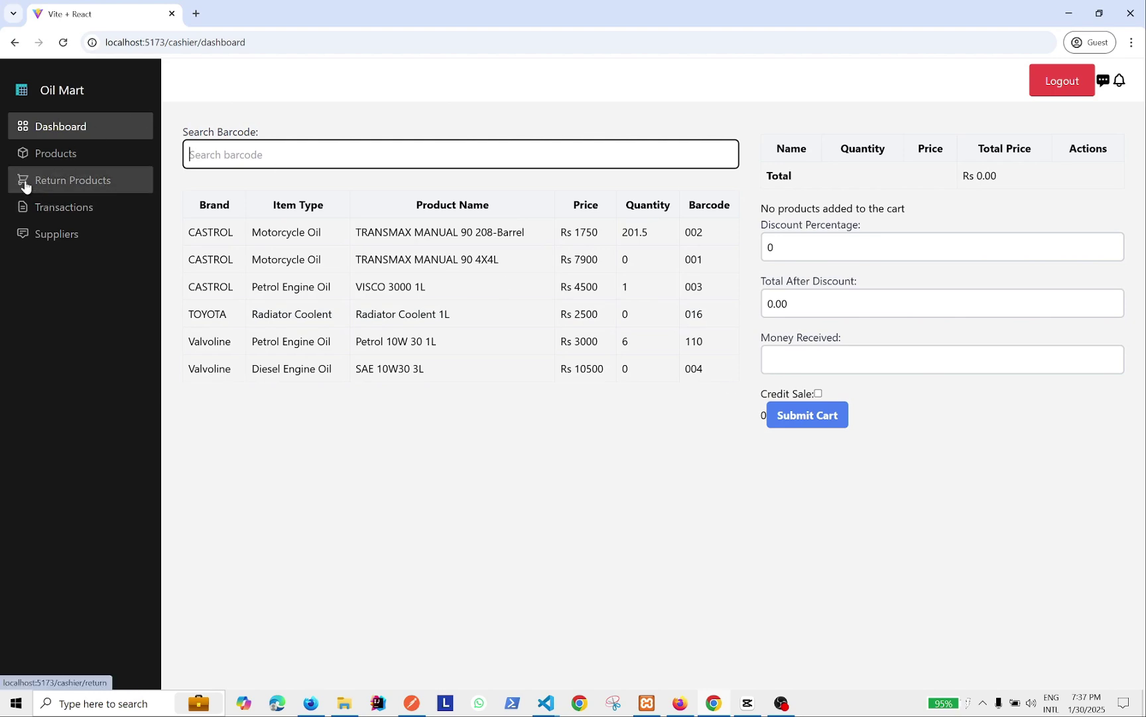
click(56, 153)
click(321, 183)
click(364, 183)
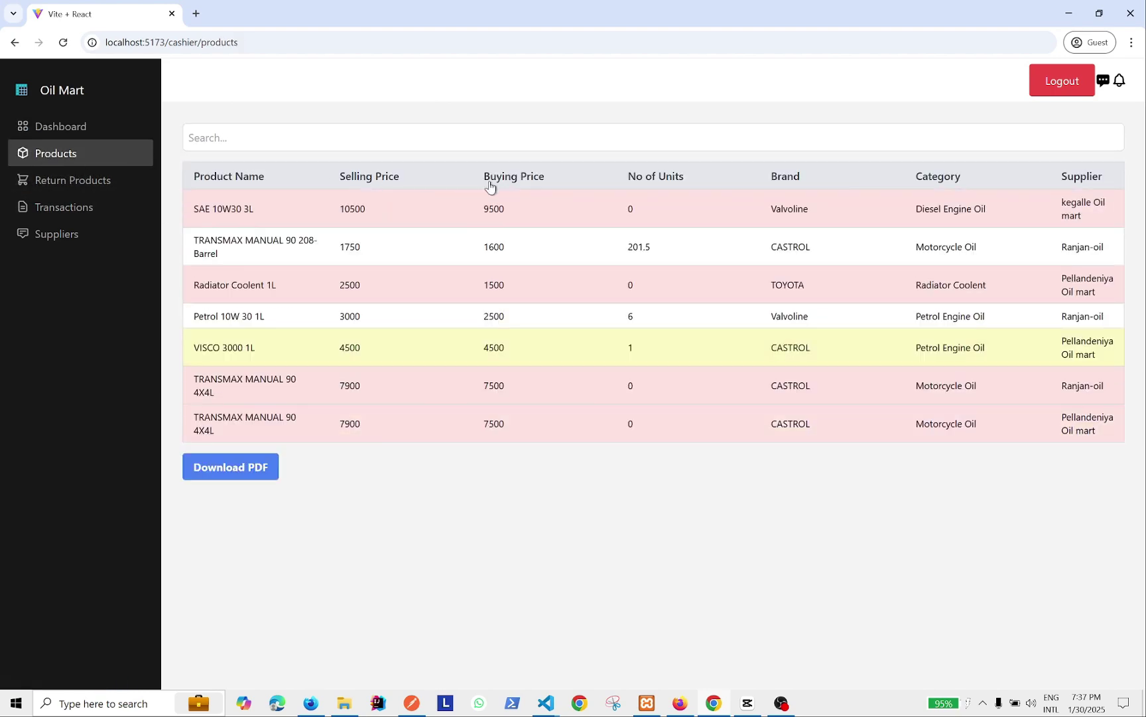
click(507, 186)
Load Petrol 10W 30 1L into Return Products, view Transactions and Suppliers, then Dashboard
click(27, 180)
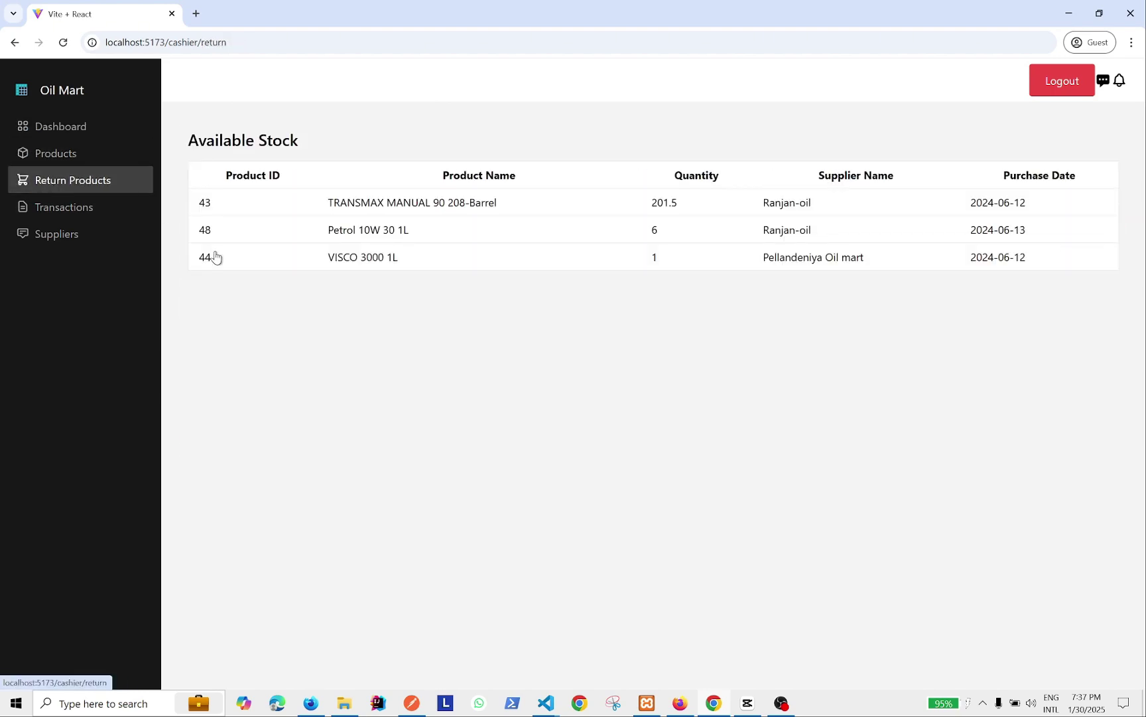
click(405, 231)
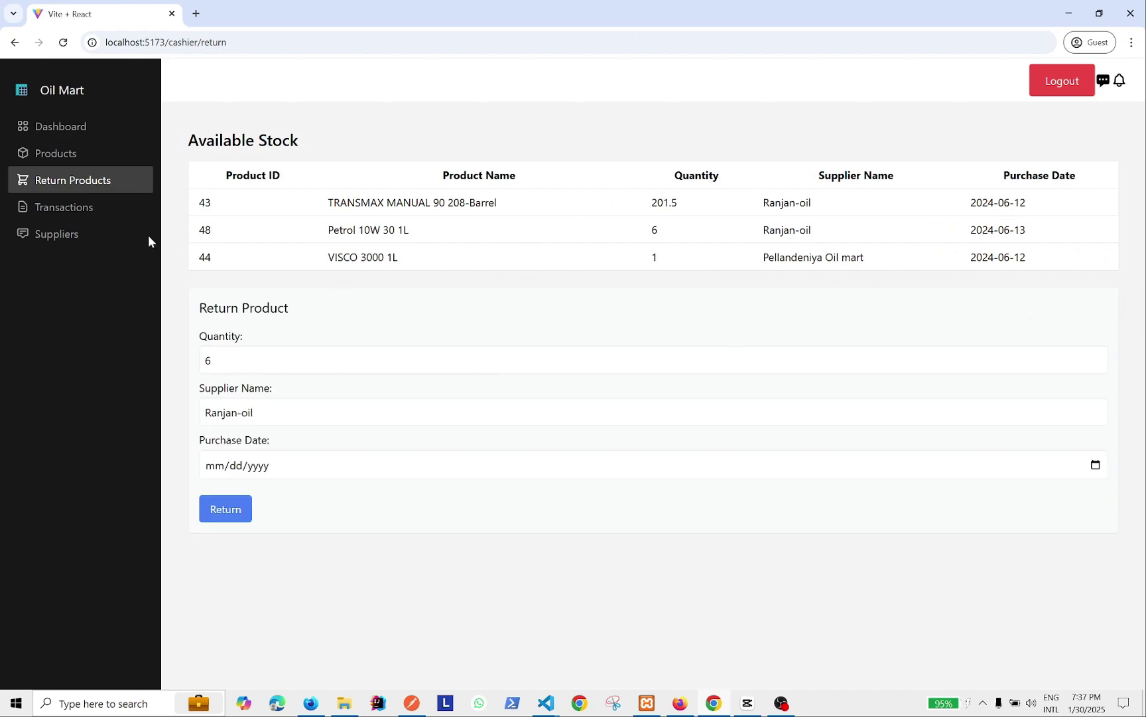
click(81, 207)
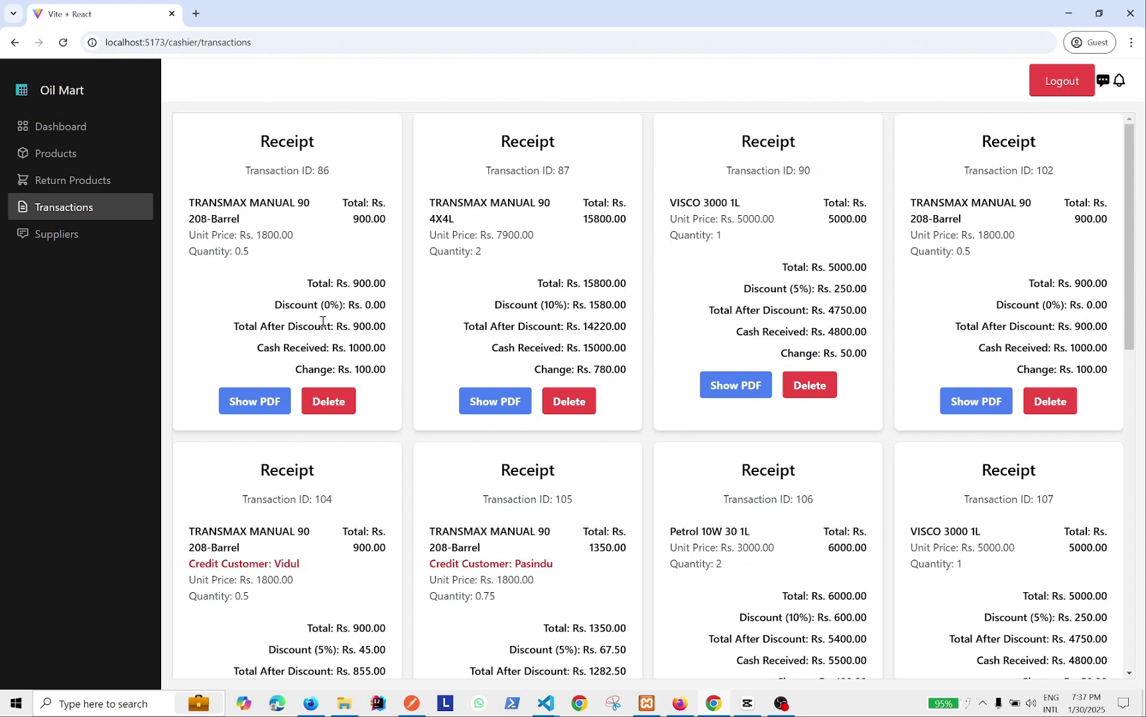
click(56, 235)
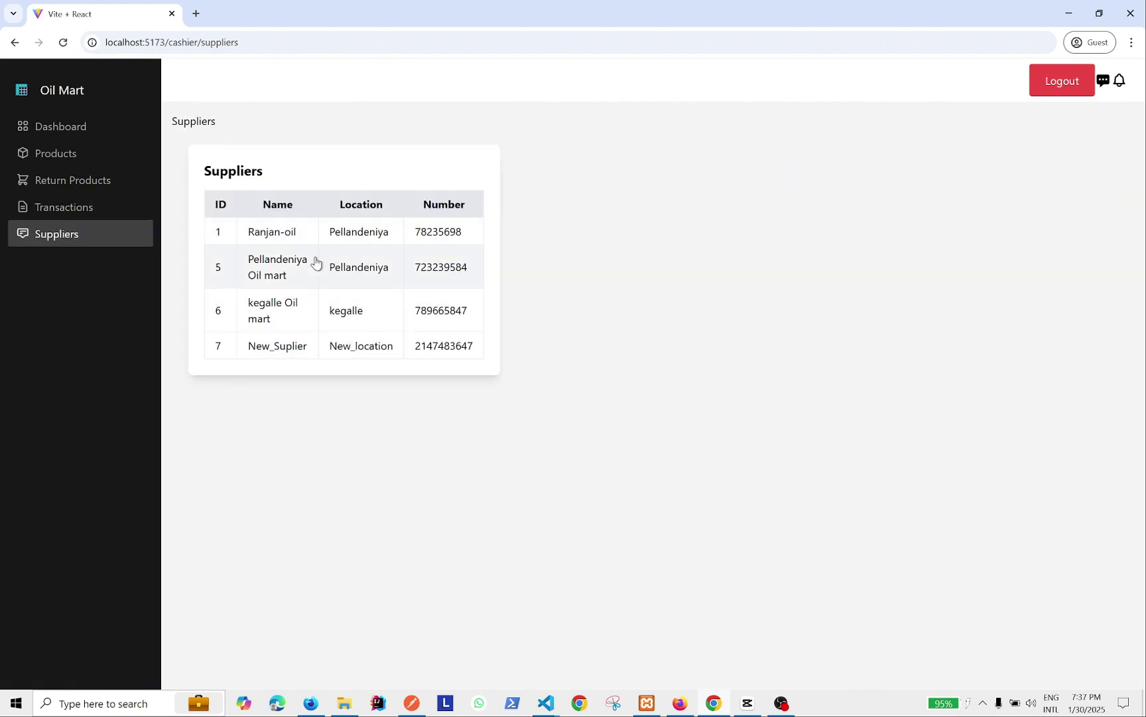
click(61, 127)
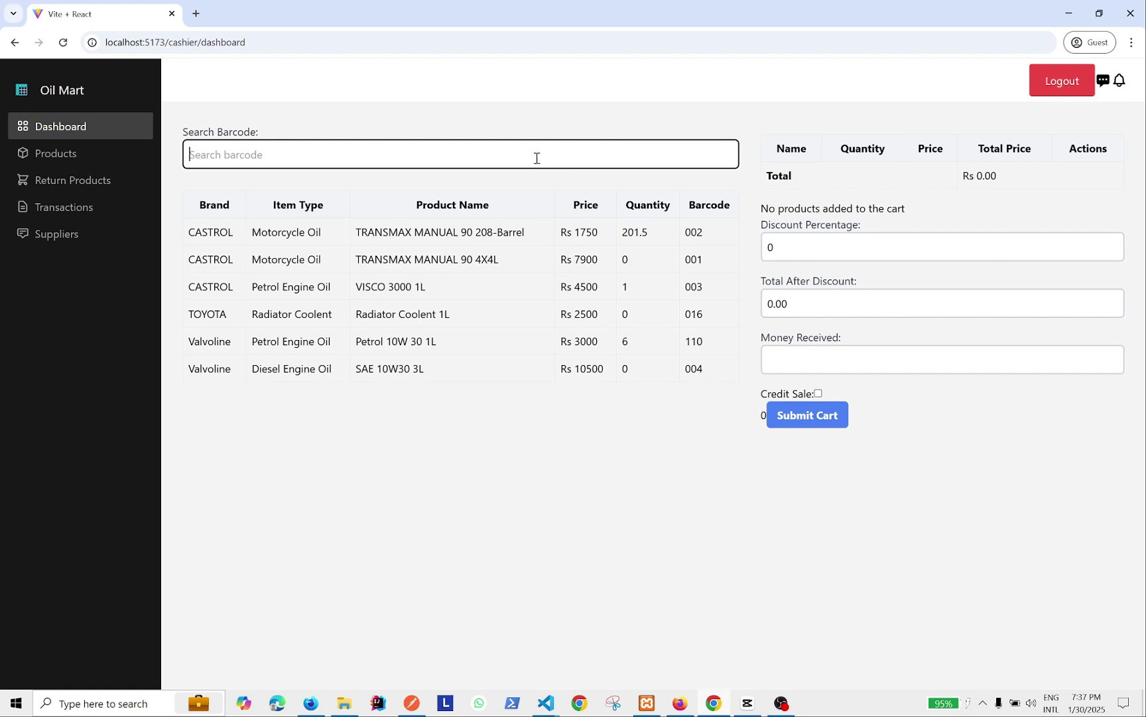
text(110)
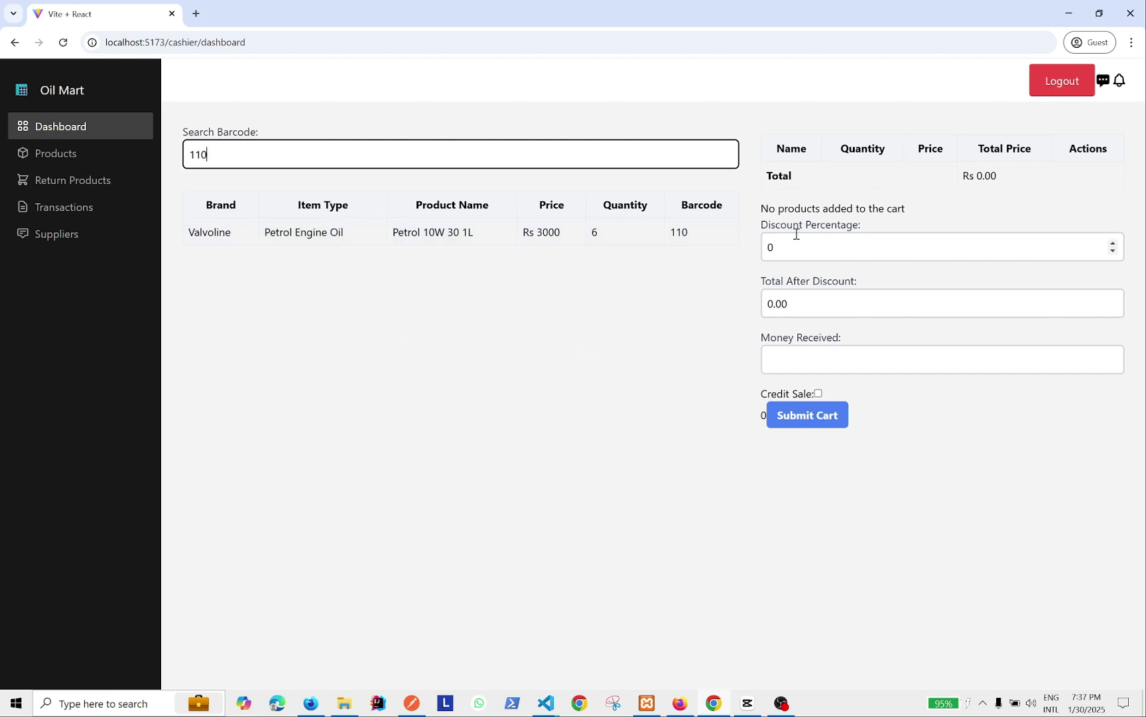
Add two Petrol 10W 30 1L (barcode 110) to the cart with a 5% discount
key(Return)
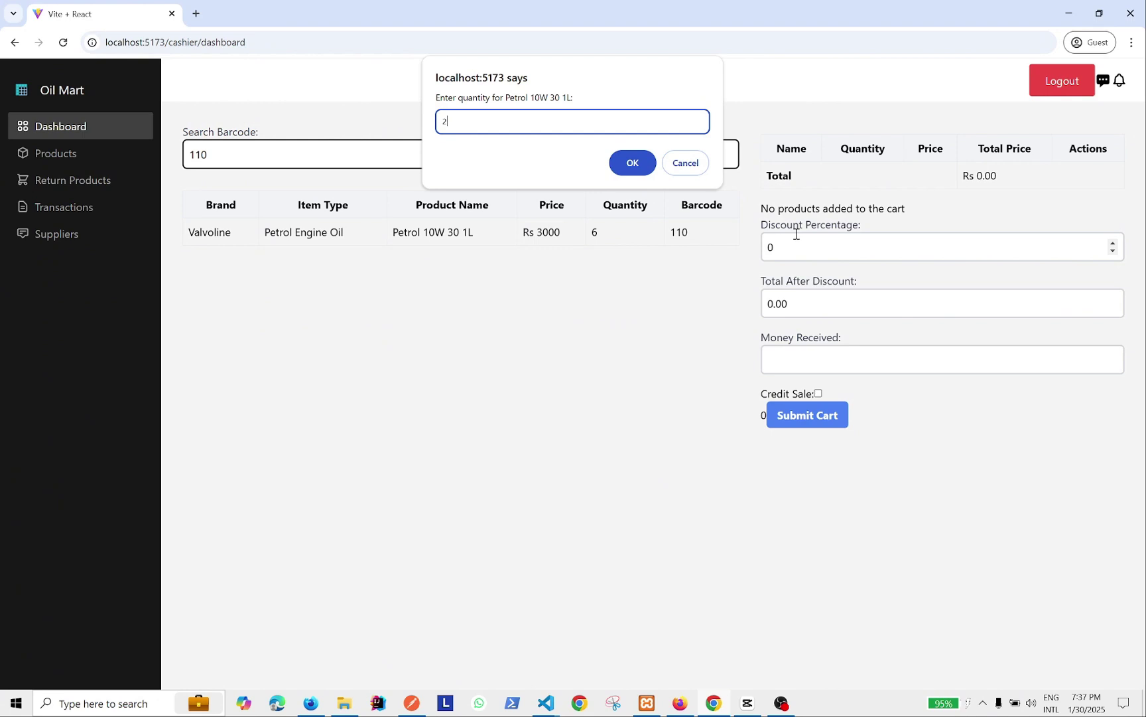
key(Return)
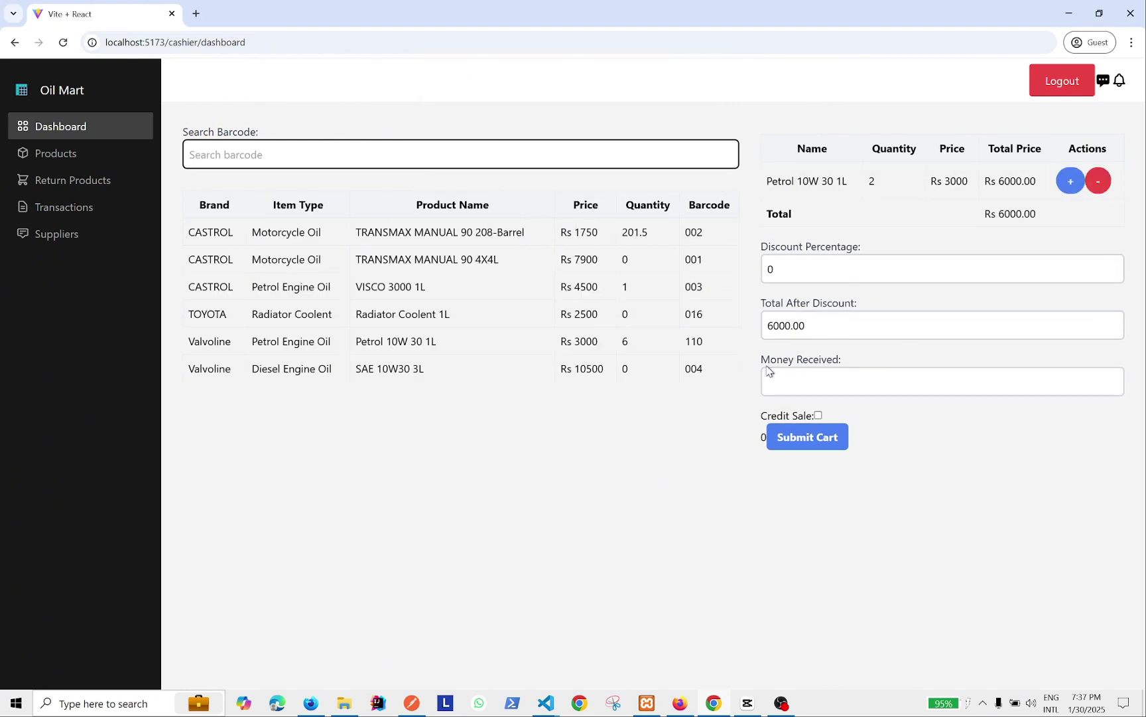
click(775, 269)
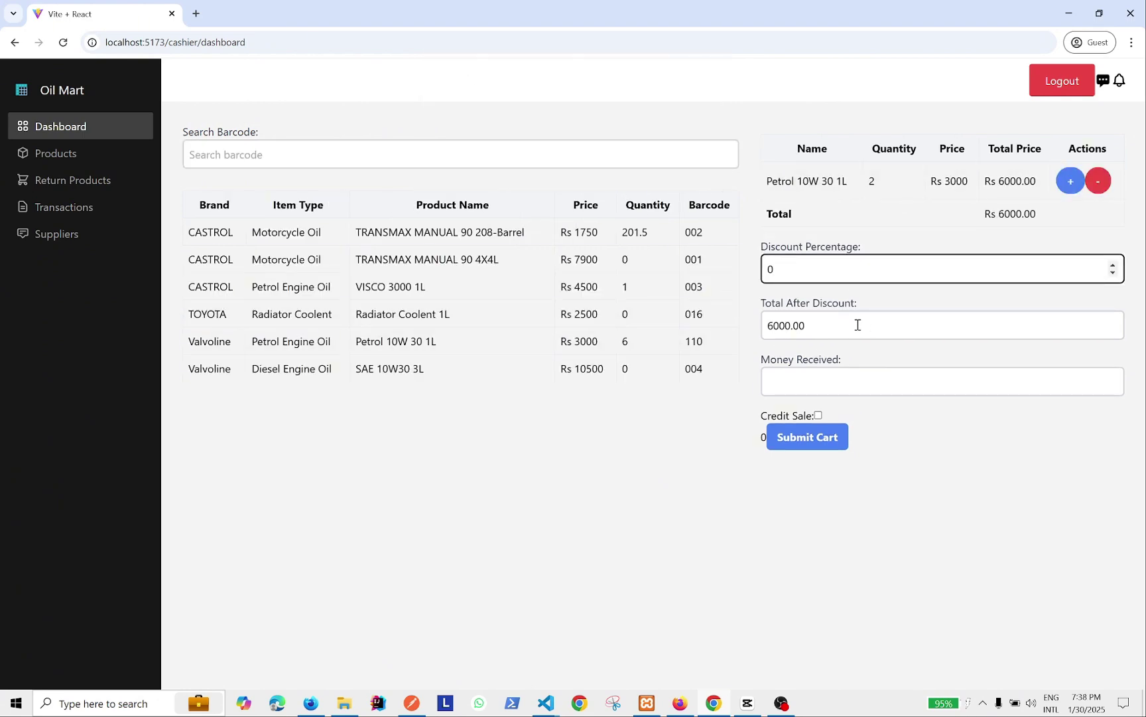
key(BackSpace)
text(0)
Record 6000 received, submit the cart, and save and print the bill
click(808, 380)
text(6)
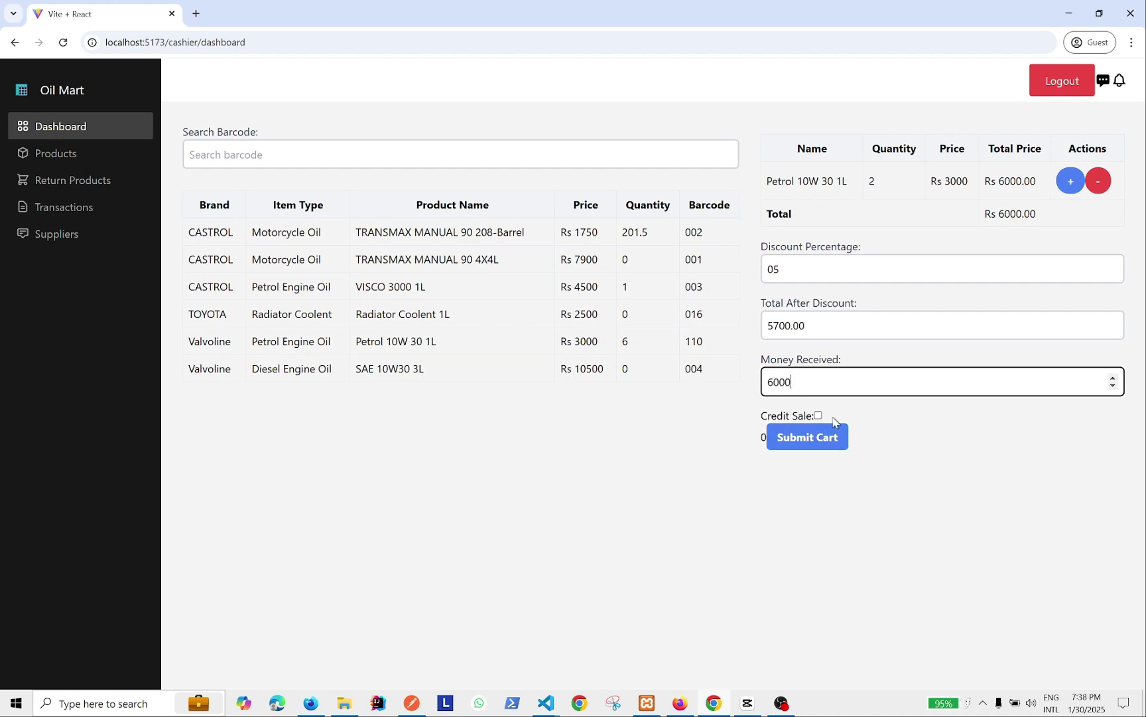
click(807, 436)
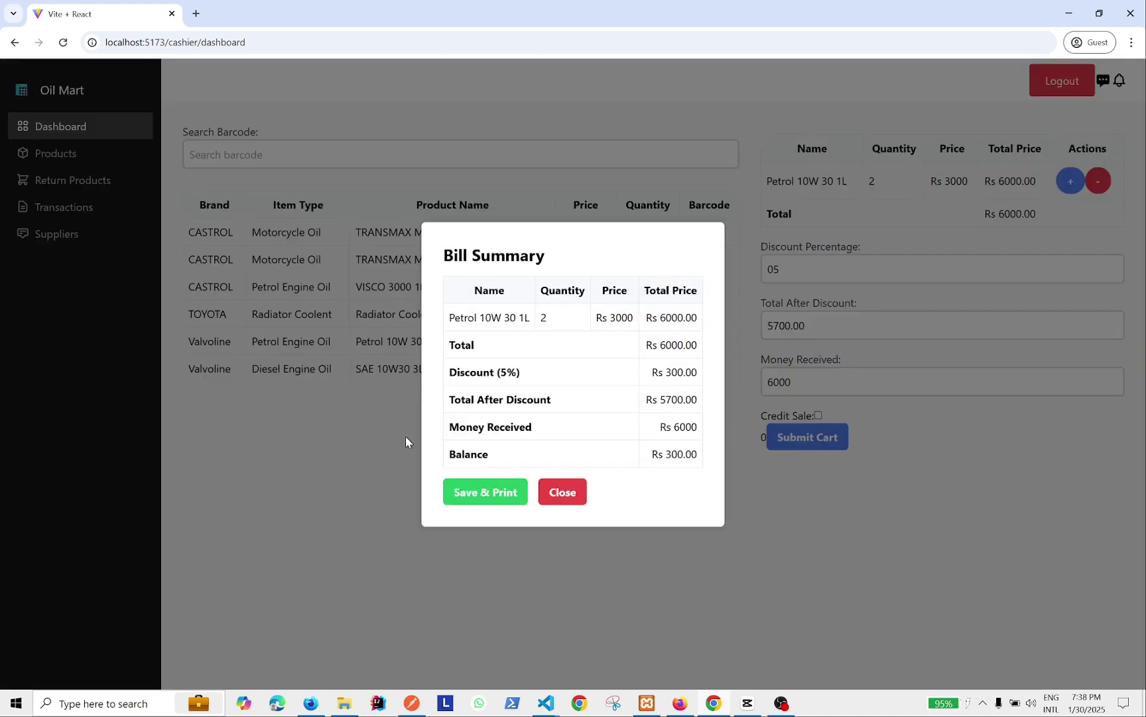
click(484, 492)
click(594, 488)
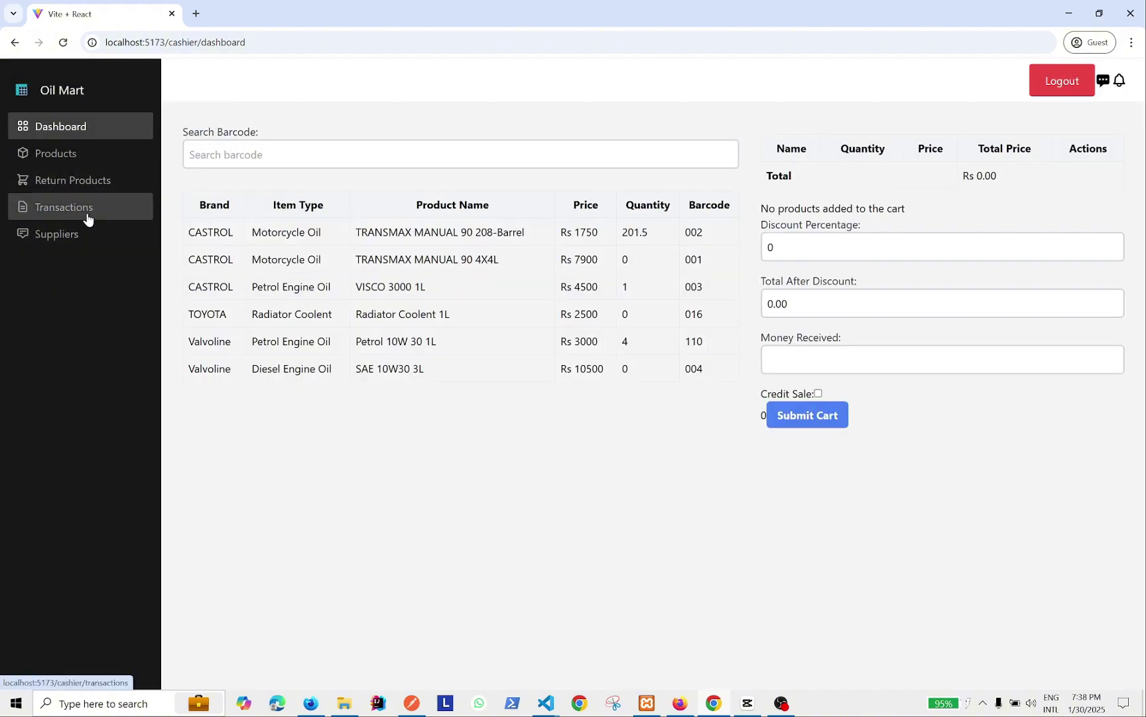
Review the saved transaction receipts, then log out of the cashier account
click(64, 207)
scroll(583, 447, down, 5)
scroll(606, 543, down, 5)
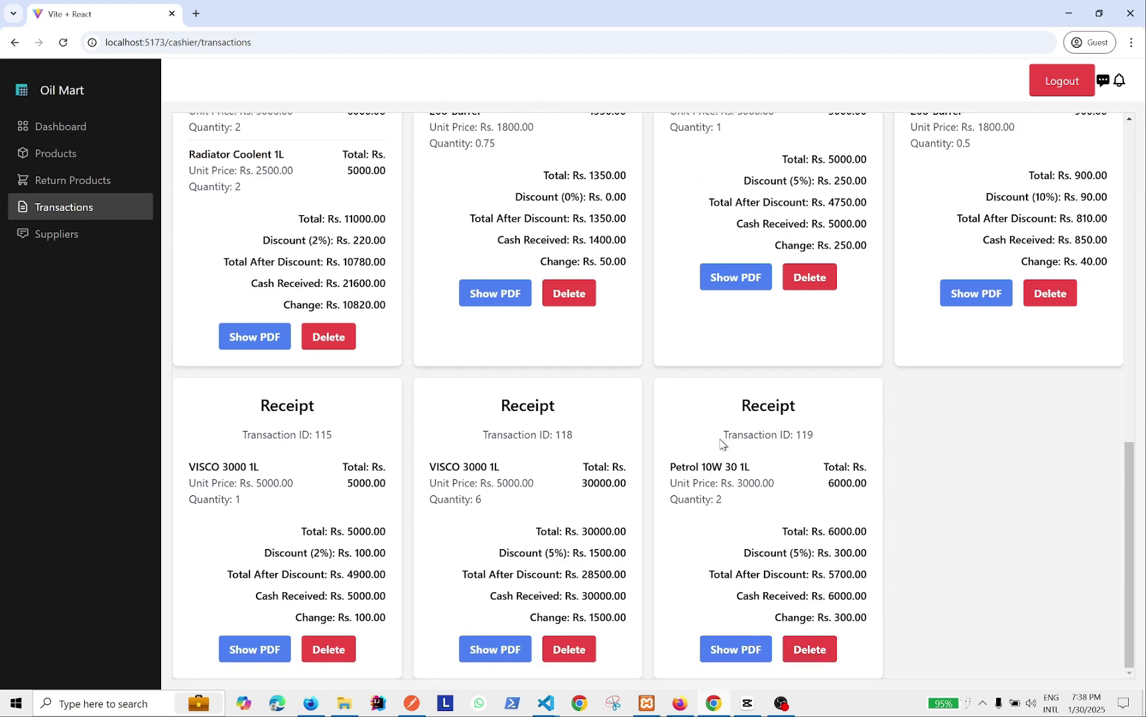
scroll(735, 287, up, 5)
scroll(896, 224, up, 5)
click(1062, 80)
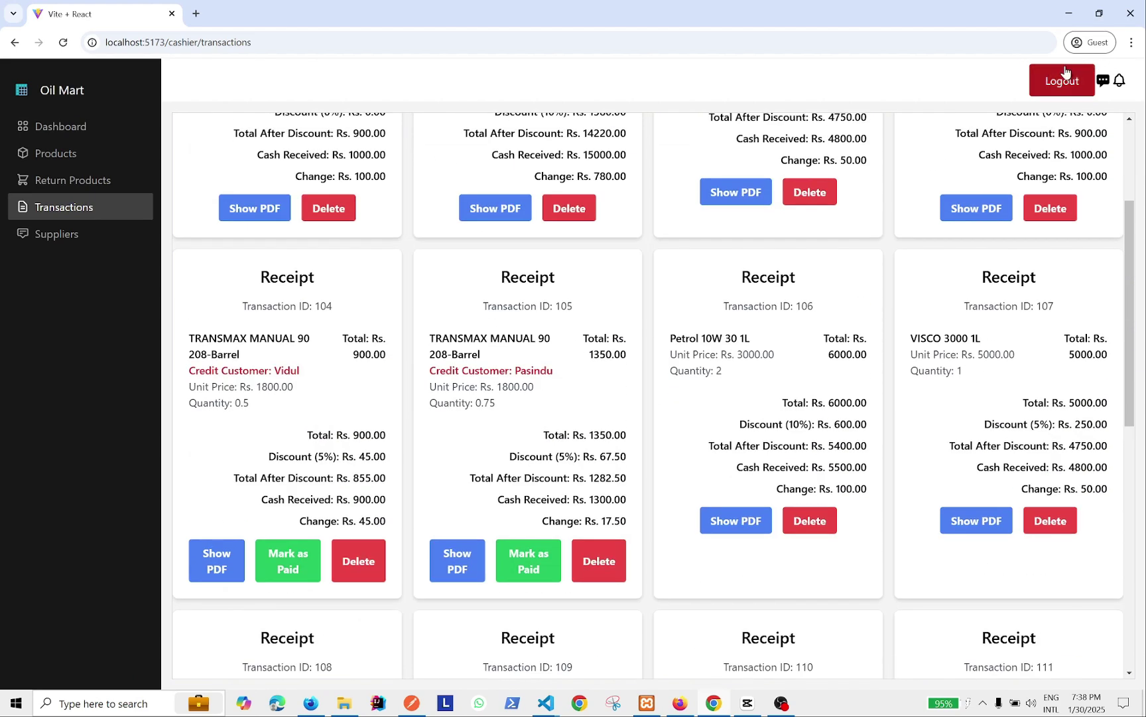
click(633, 129)
Edit the address to the /admin page and check it returns to login
click(207, 46)
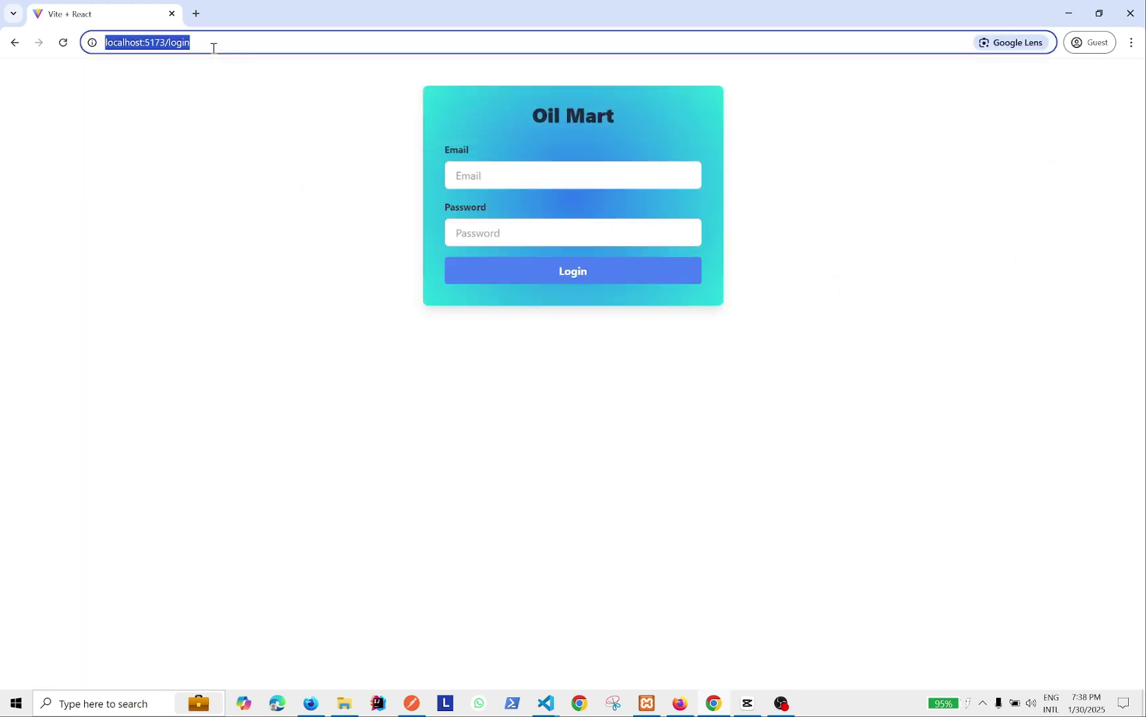
click(252, 42)
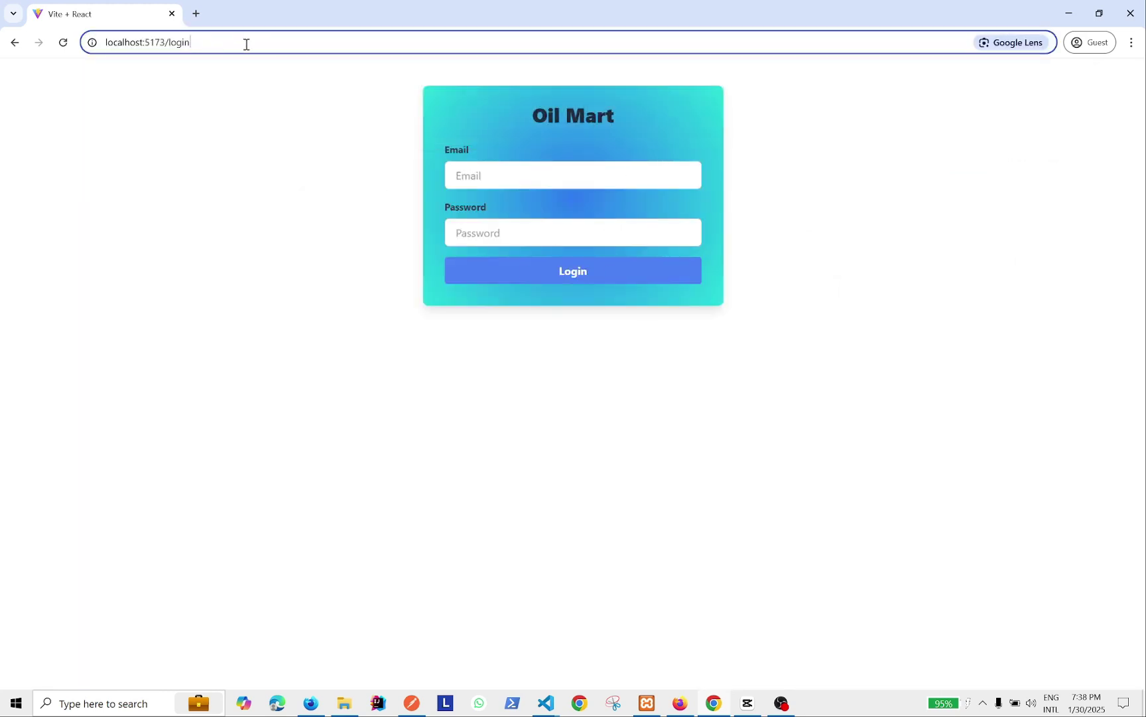
key(BackSpace)
key(BackSpace)
key(BackSpace)
key(BackSpace)
key(BackSpace)
text(admin)
key(Return)
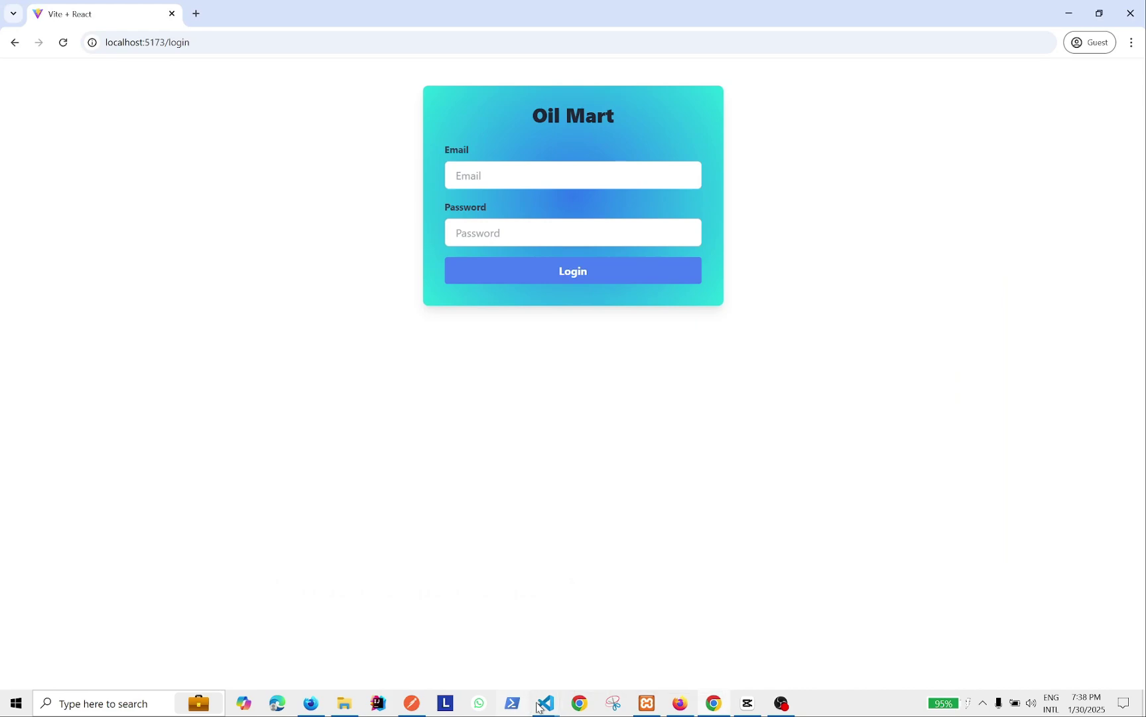
mouse_move(546, 703)
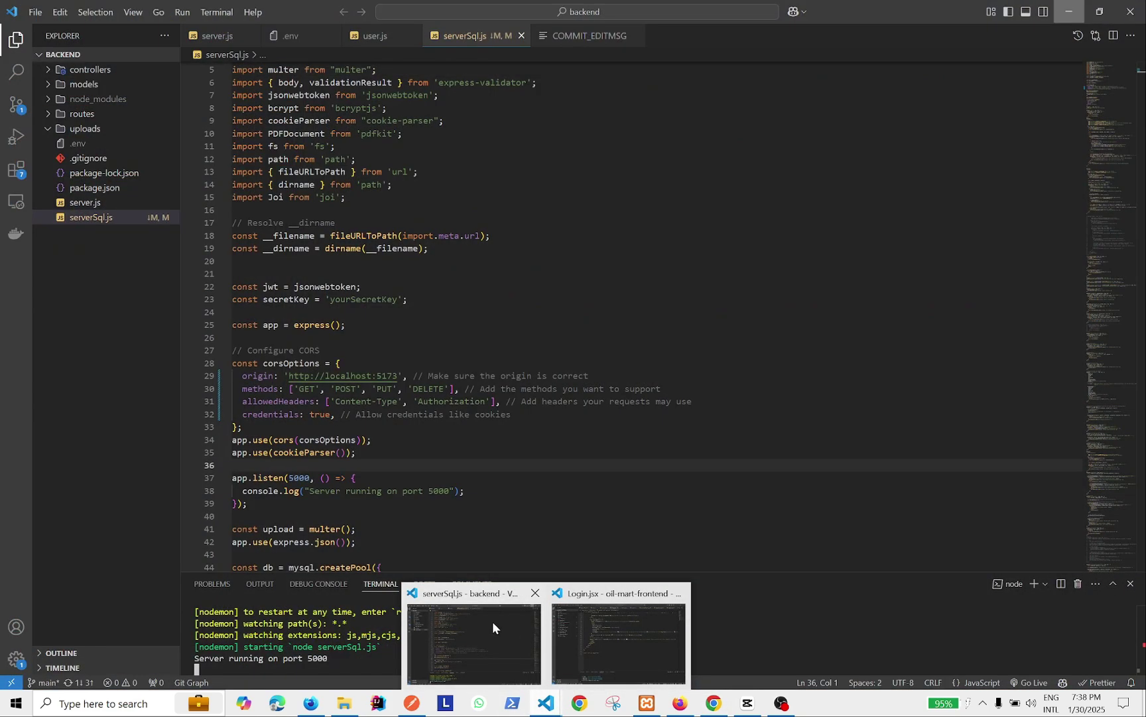
Bring the backend VS Code window forward to review serverSql.js on port 5000
click(492, 621)
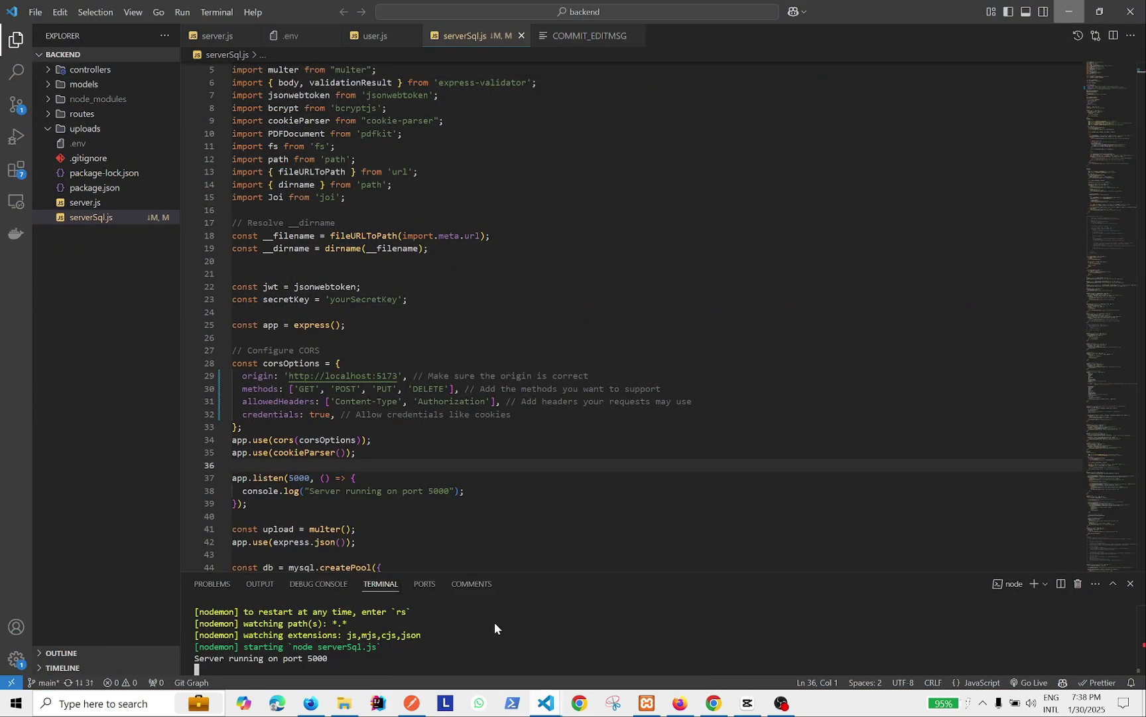
scroll(313, 224, down, 1)
scroll(314, 224, up, 1)
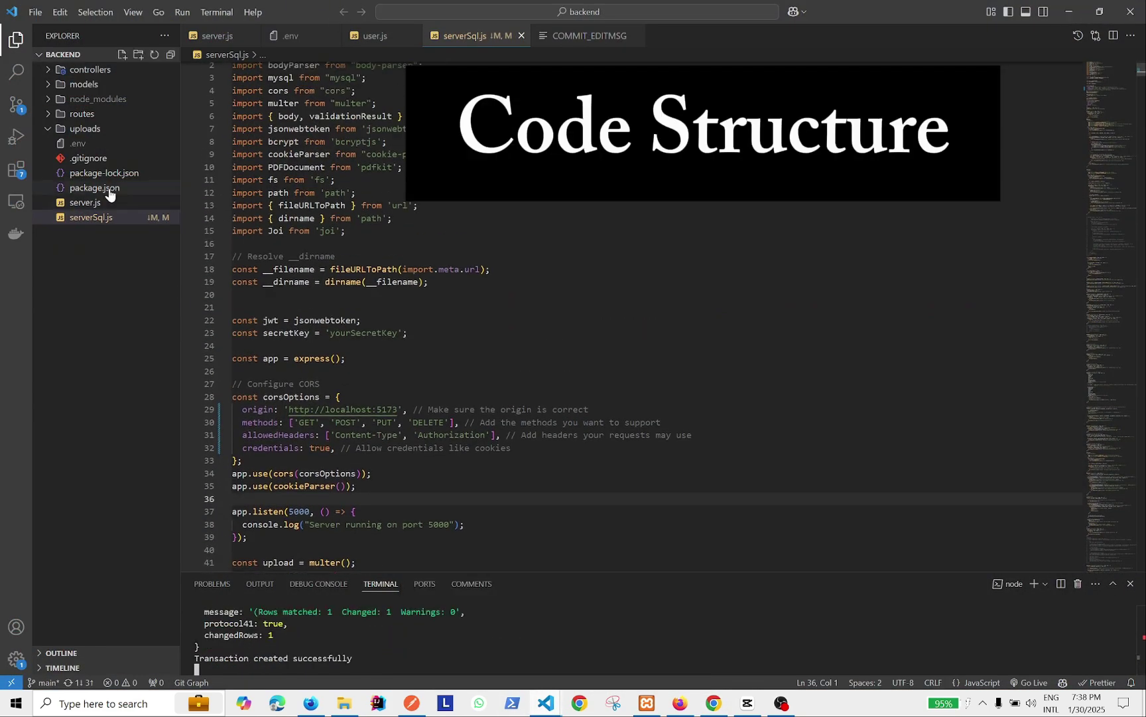
scroll(313, 224, down, 1)
scroll(314, 224, down, 5)
scroll(314, 223, down, 5)
scroll(340, 269, down, 5)
scroll(372, 302, down, 3)
scroll(372, 301, up, 5)
scroll(372, 302, up, 5)
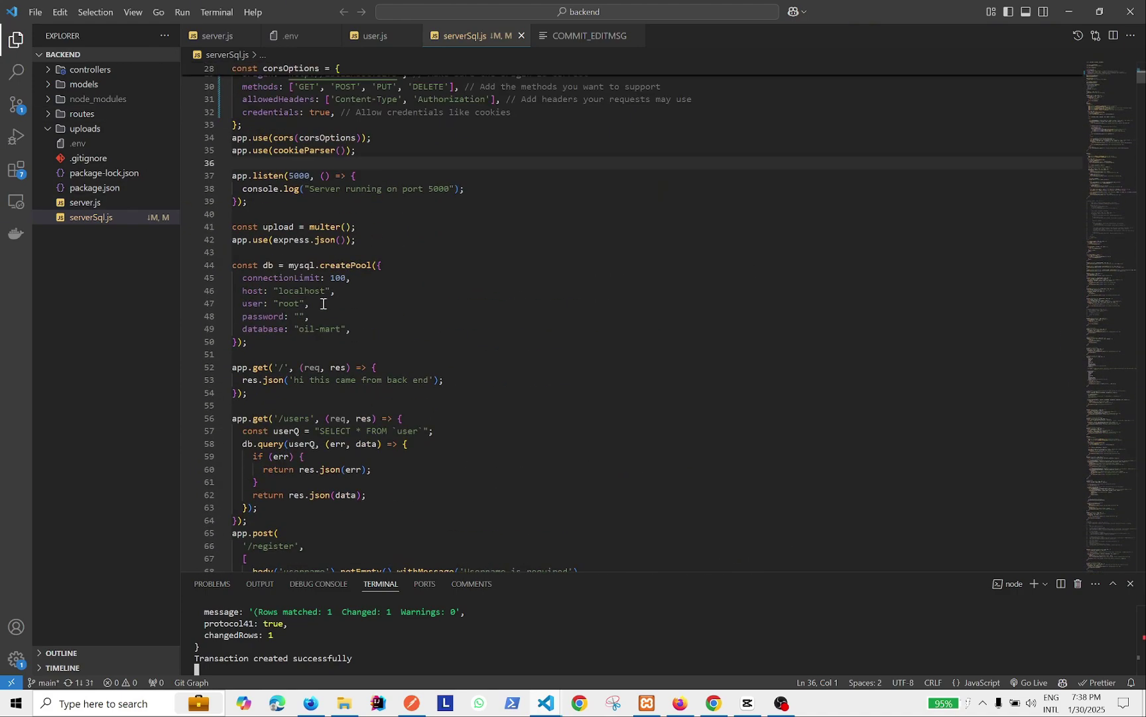
scroll(268, 269, up, 4)
scroll(574, 357, up, 3)
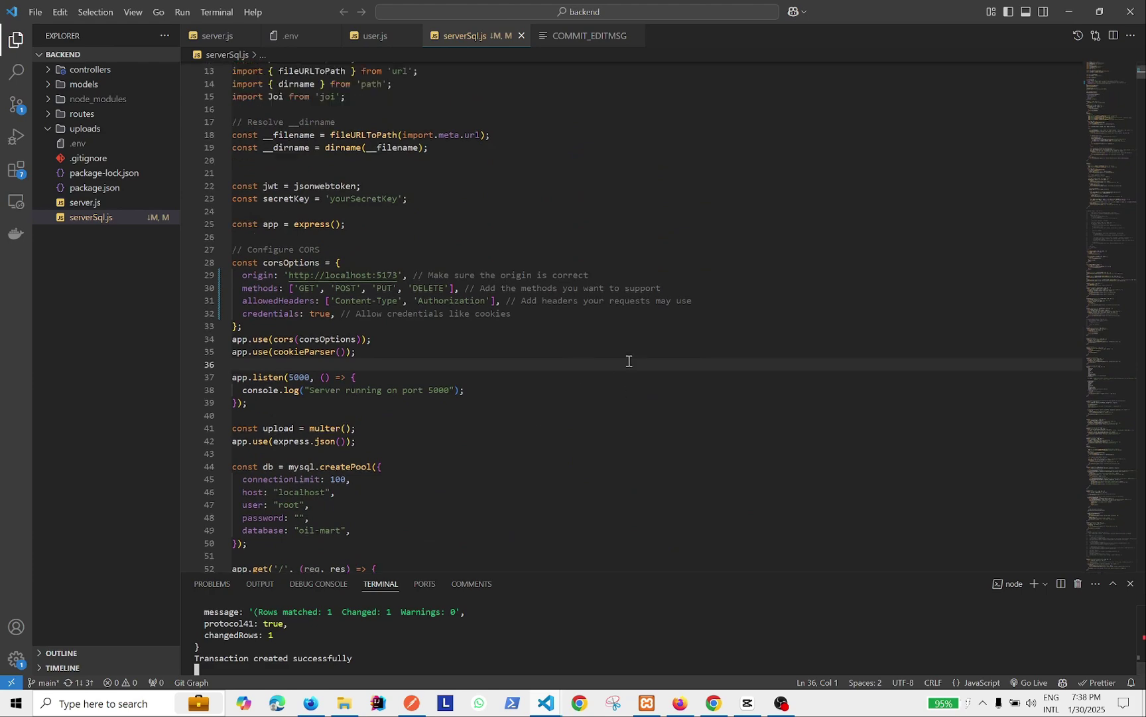
scroll(403, 241, up, 3)
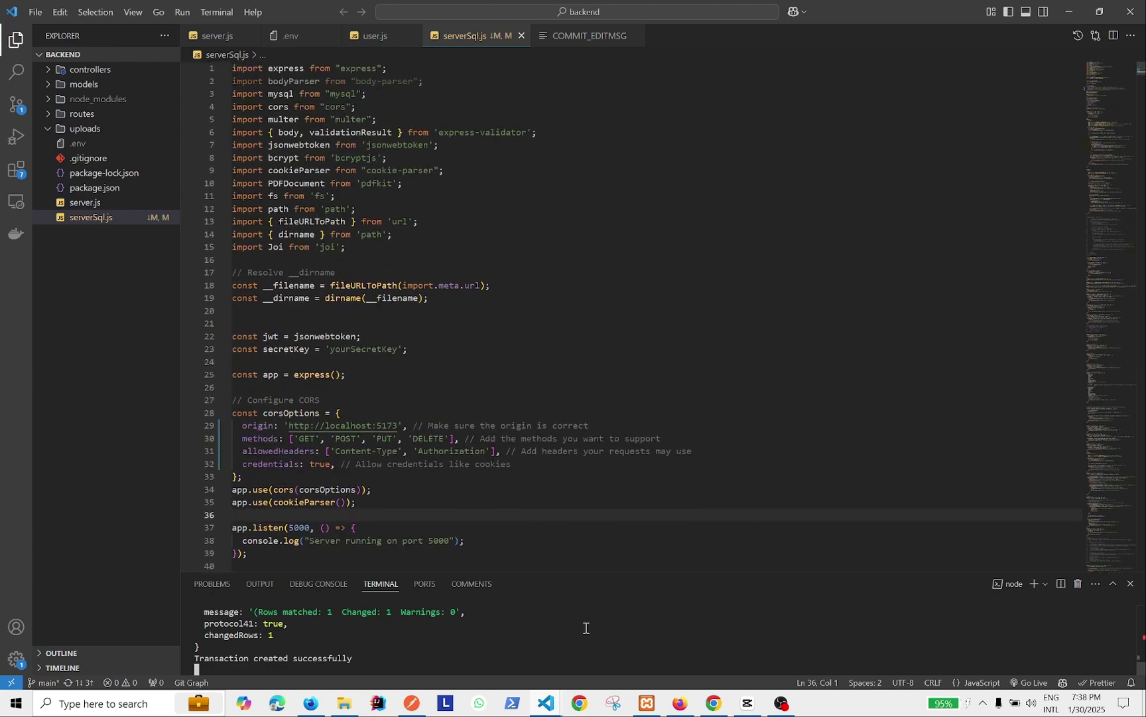
click(547, 704)
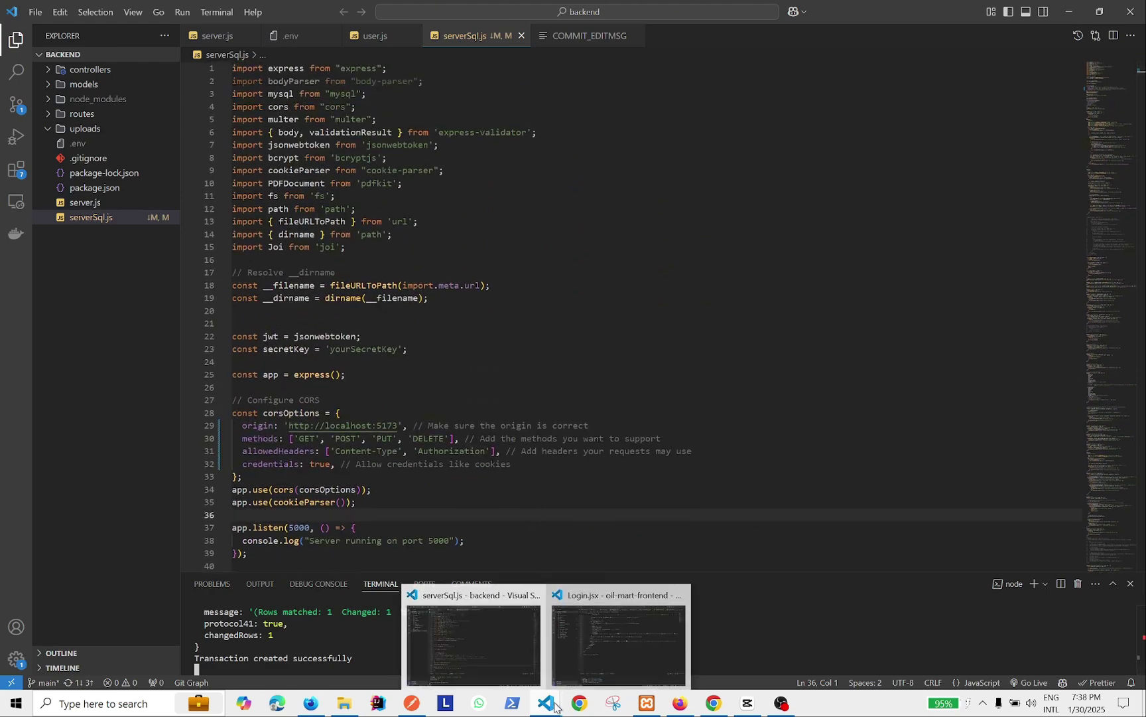
In oil-mart-frontend, expand src and components, peeking into Reports, Owner and Forms
click(602, 634)
scroll(327, 264, up, 3)
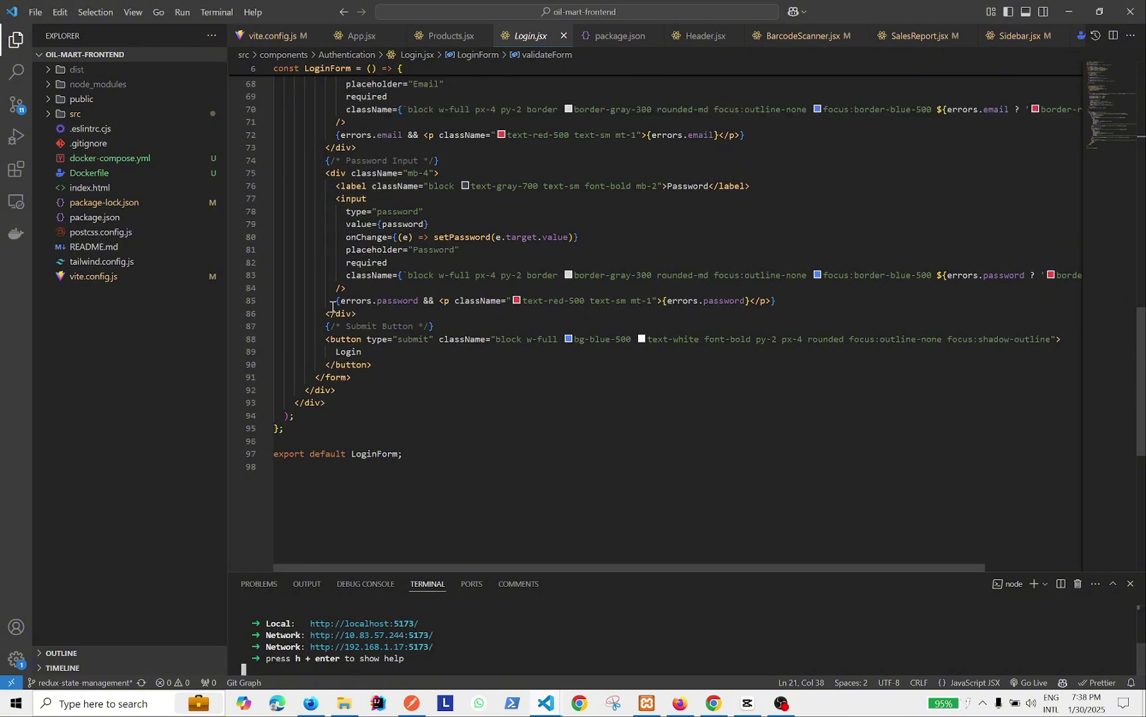
scroll(327, 265, up, 5)
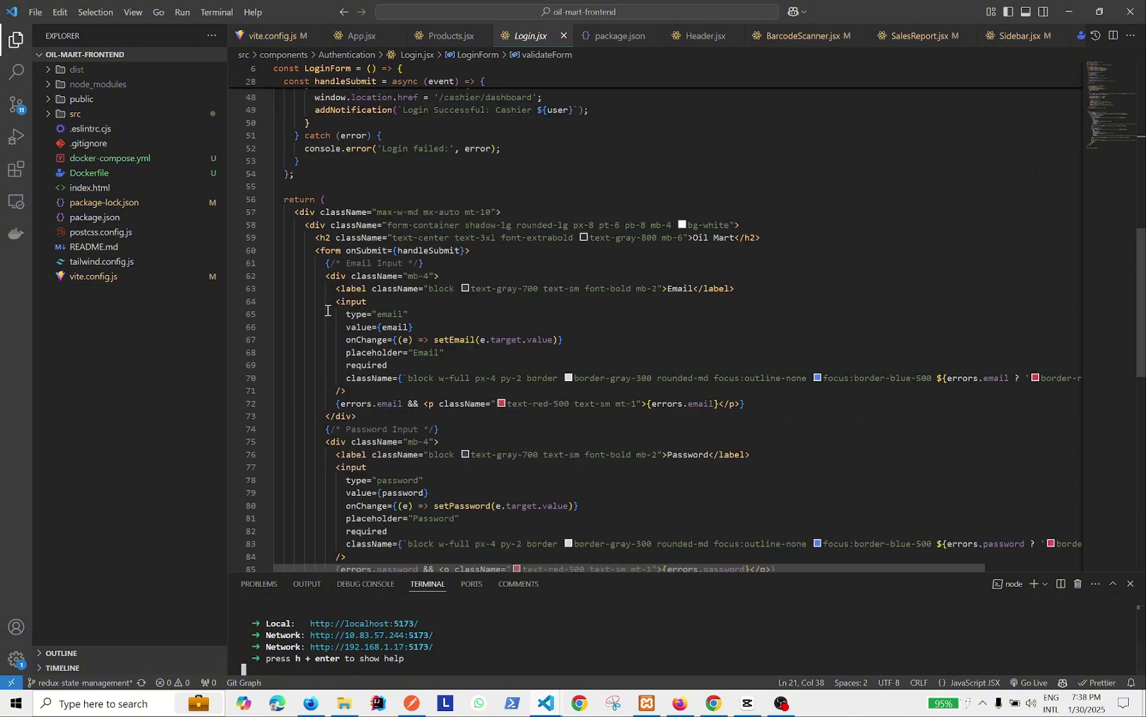
click(54, 115)
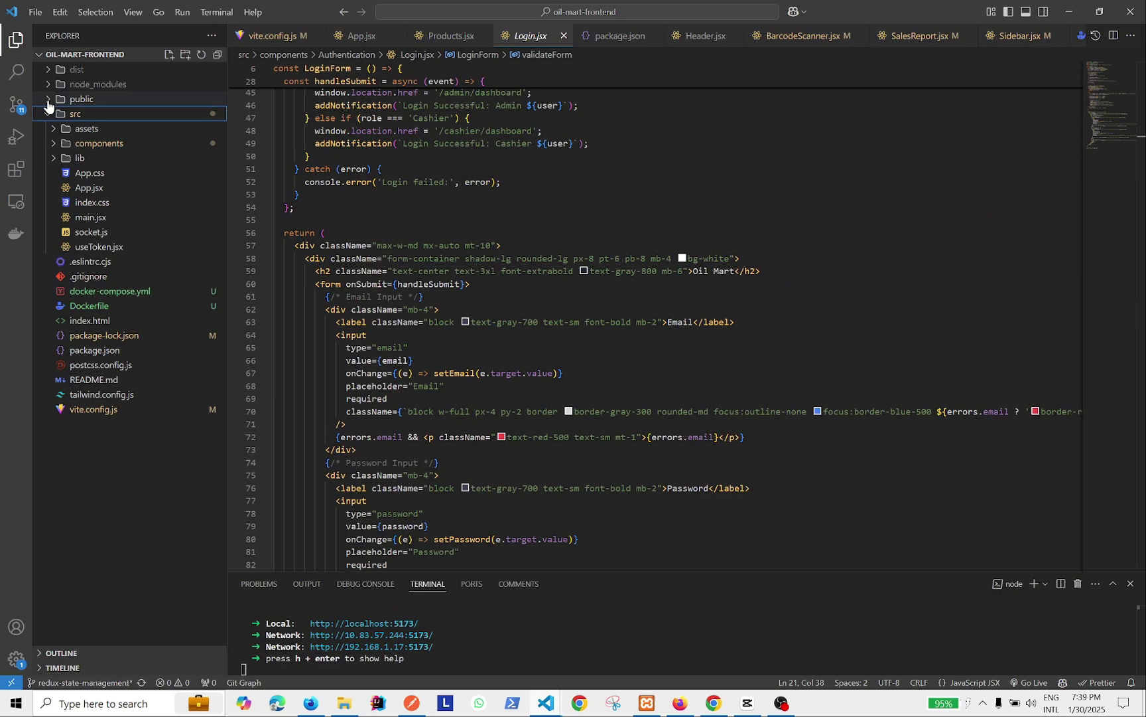
click(60, 149)
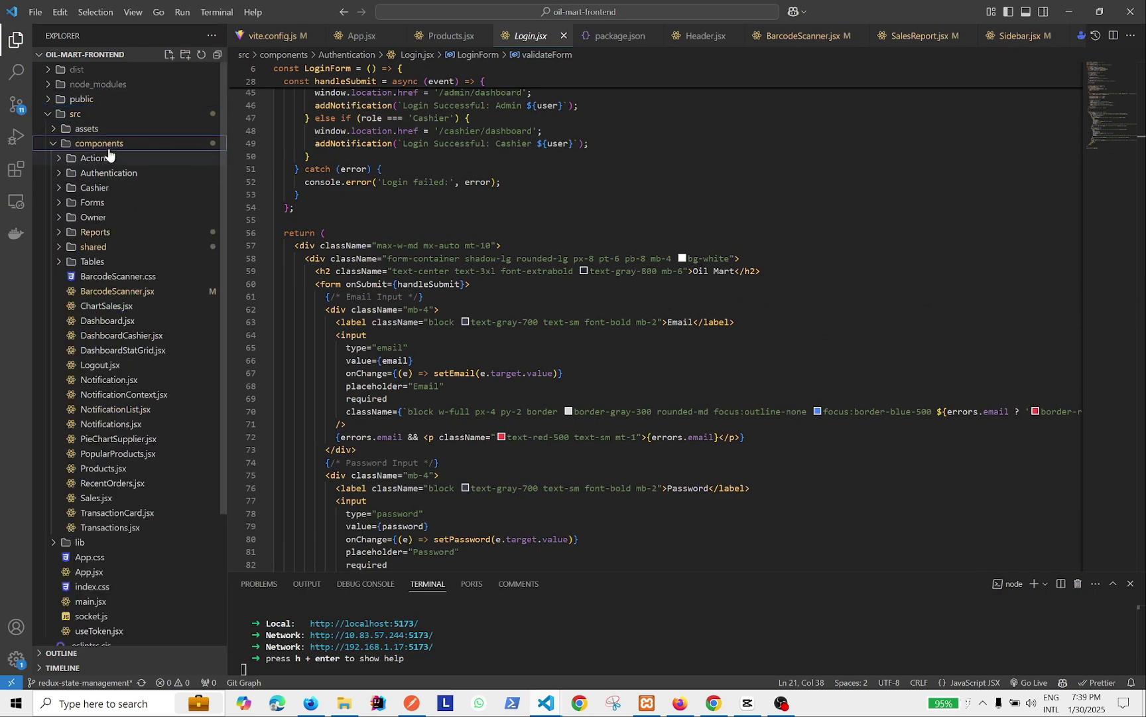
click(59, 231)
double_click(59, 218)
double_click(58, 203)
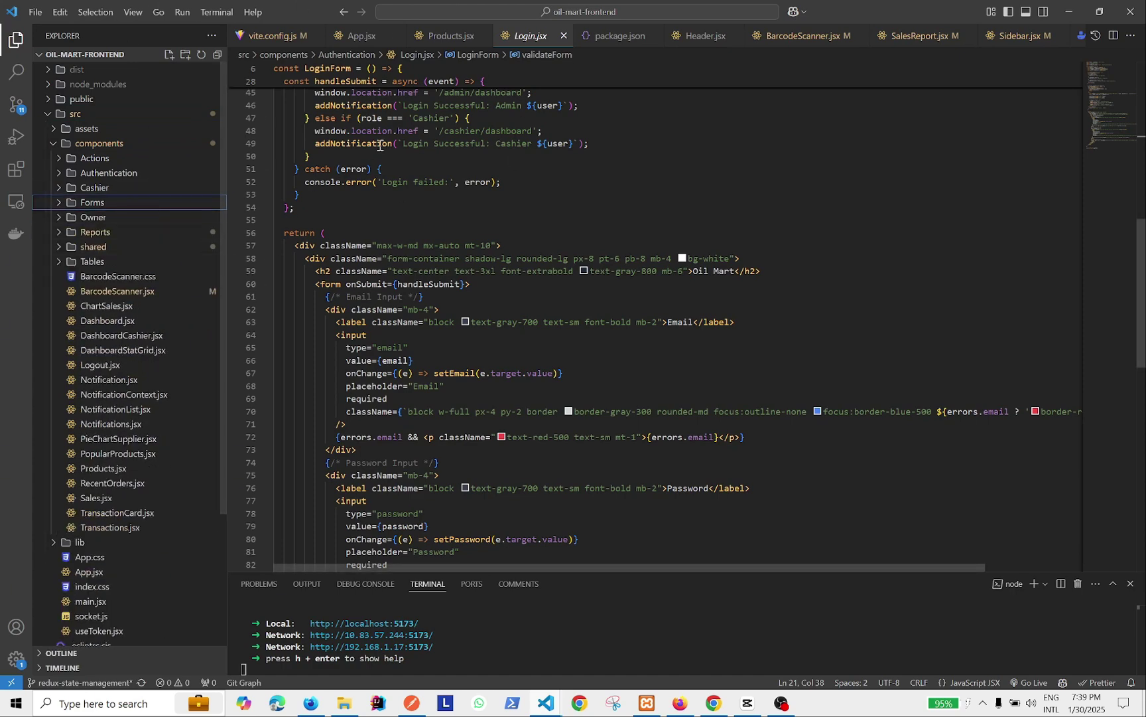